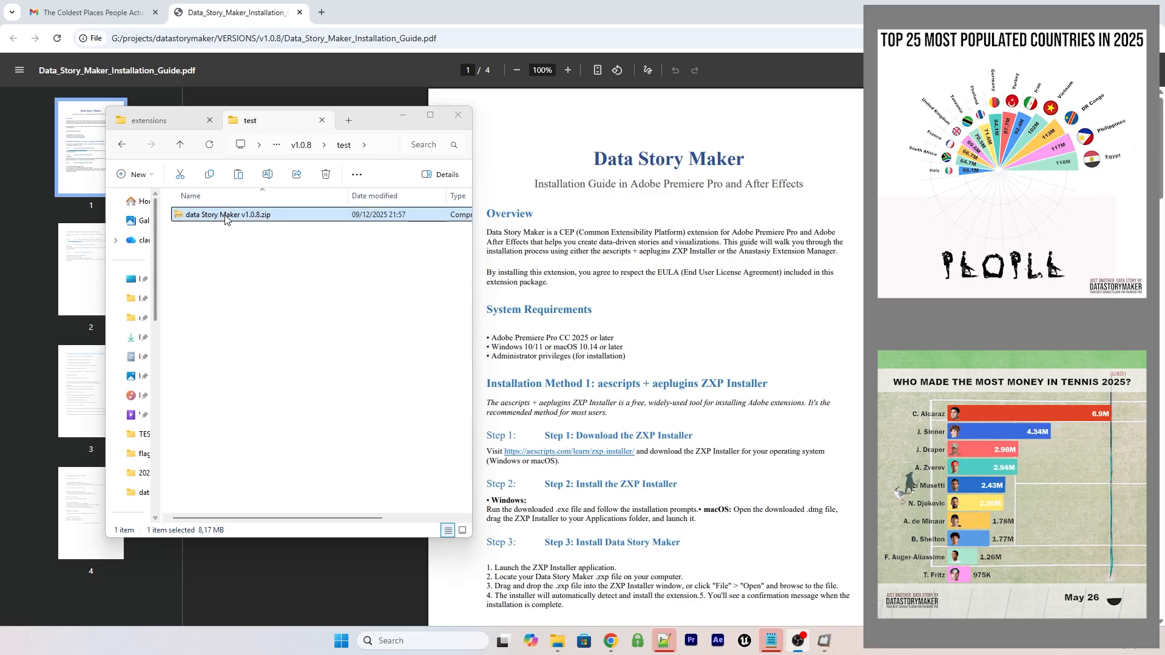
Step: Open data Story Maker v1.0.8.zip and look through its csv-examples folder, returning to the archive's top level
double_click(224, 216)
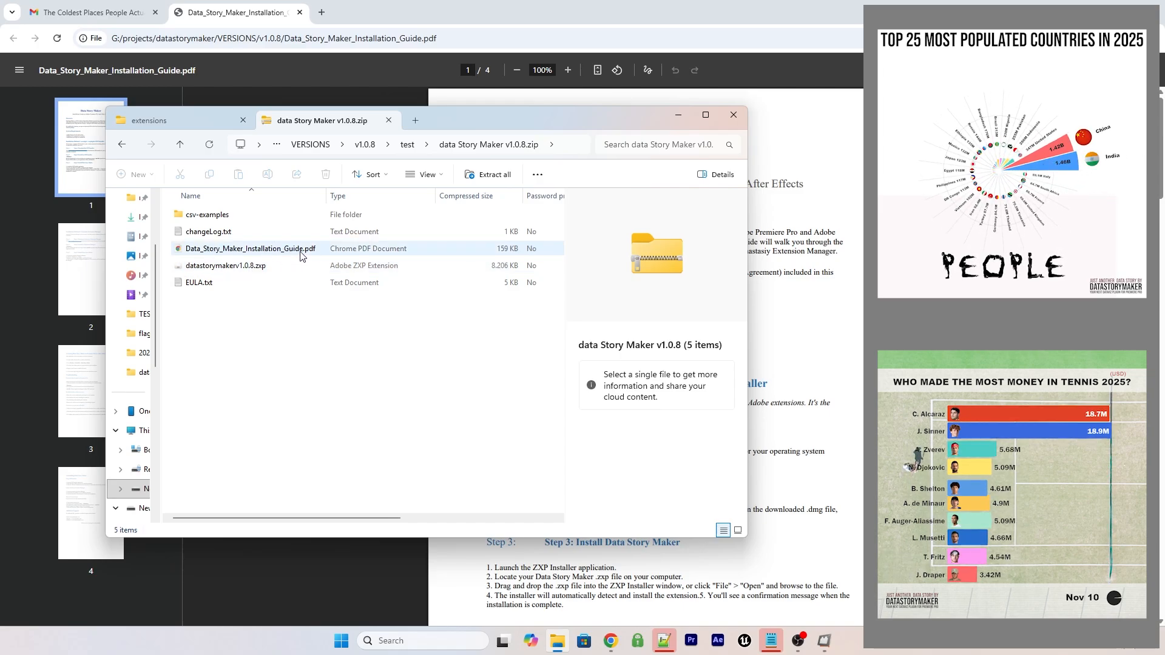
left_click_drag(567, 116, 512, 135)
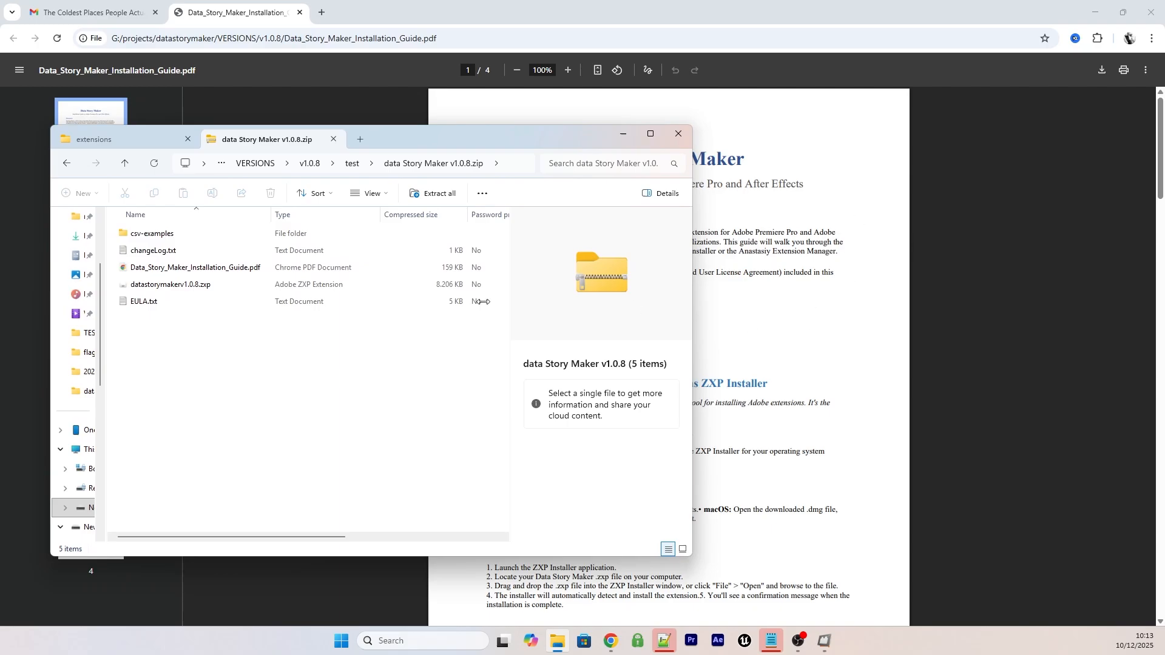
double_click(148, 233)
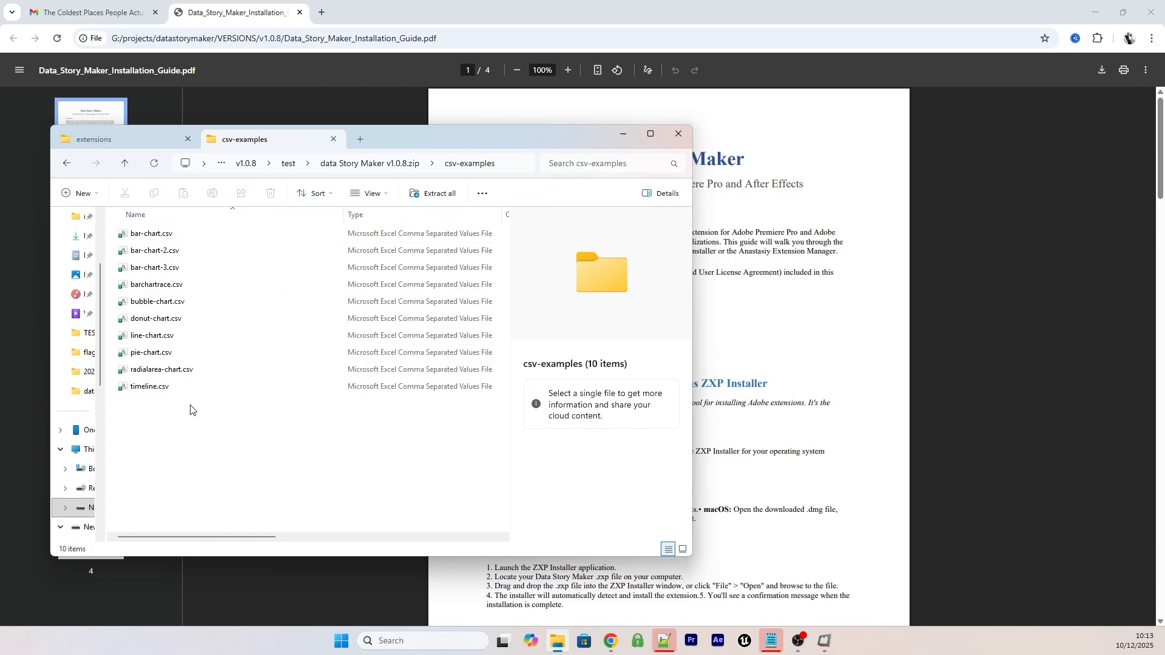
left_click(381, 168)
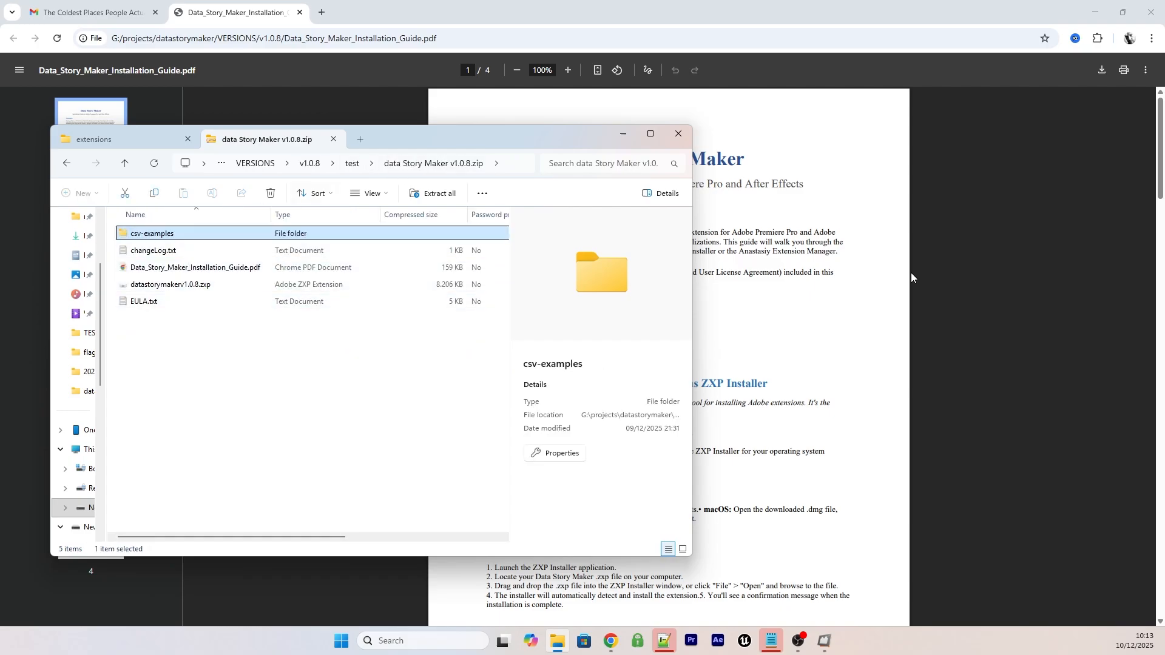
Step: Extract the csv-examples folder and datastorymakerv1.0.8.zxp from the archive into the test folder
left_click(171, 284)
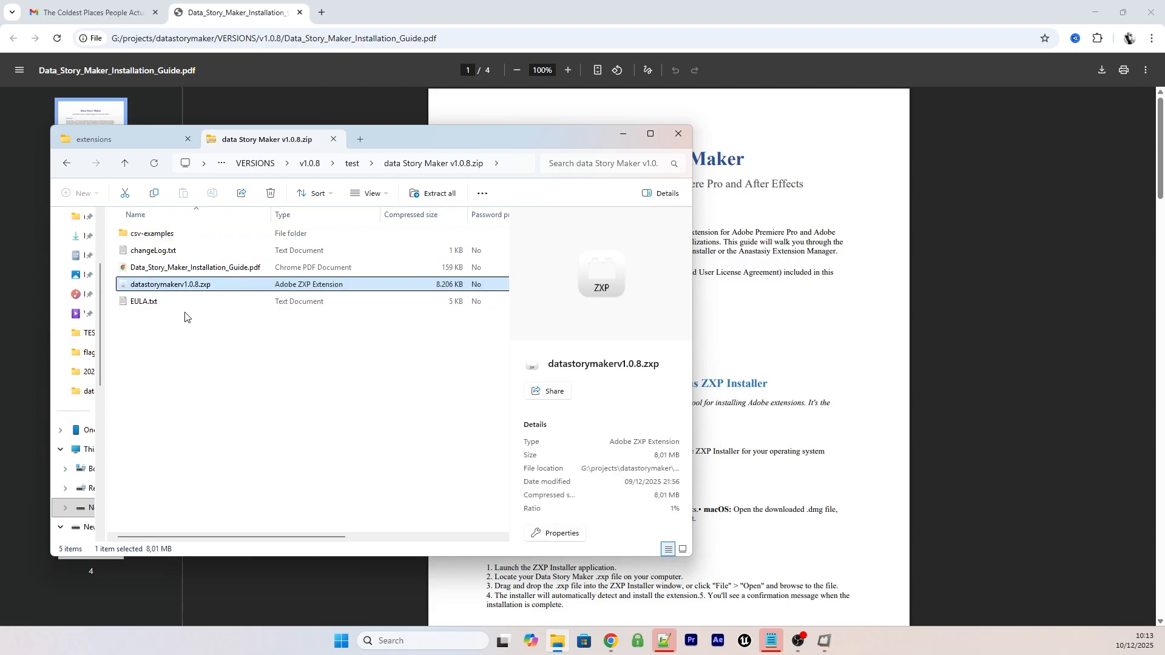
left_click(177, 240, "ctrl")
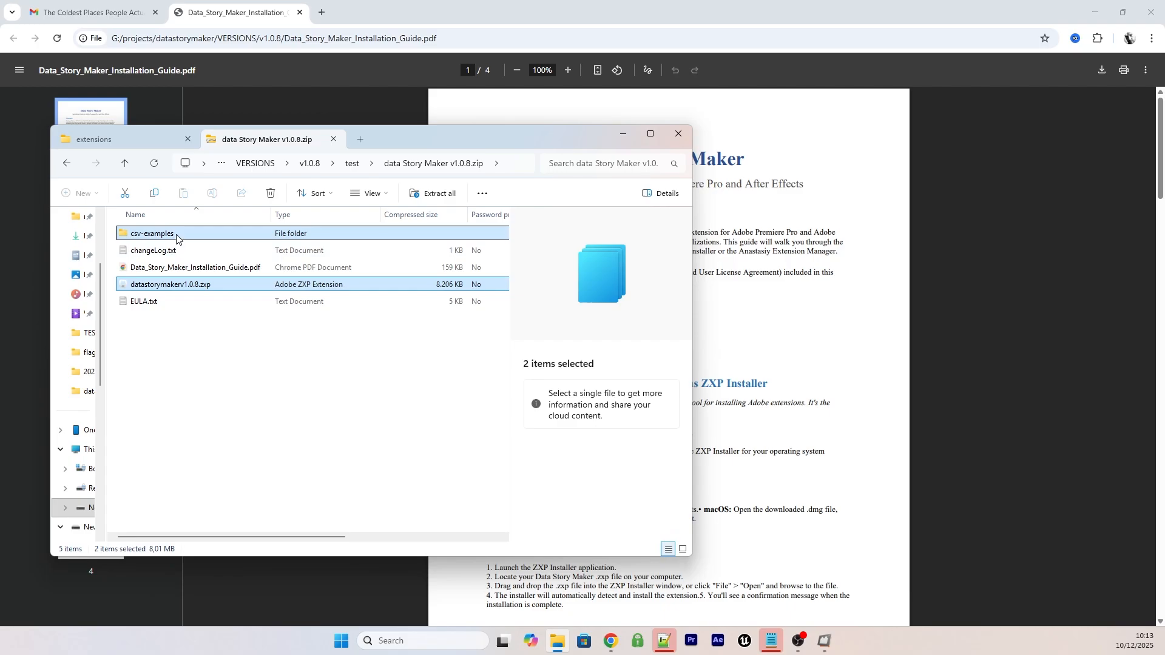
left_click_drag(300, 194, 357, 170)
left_click(356, 164)
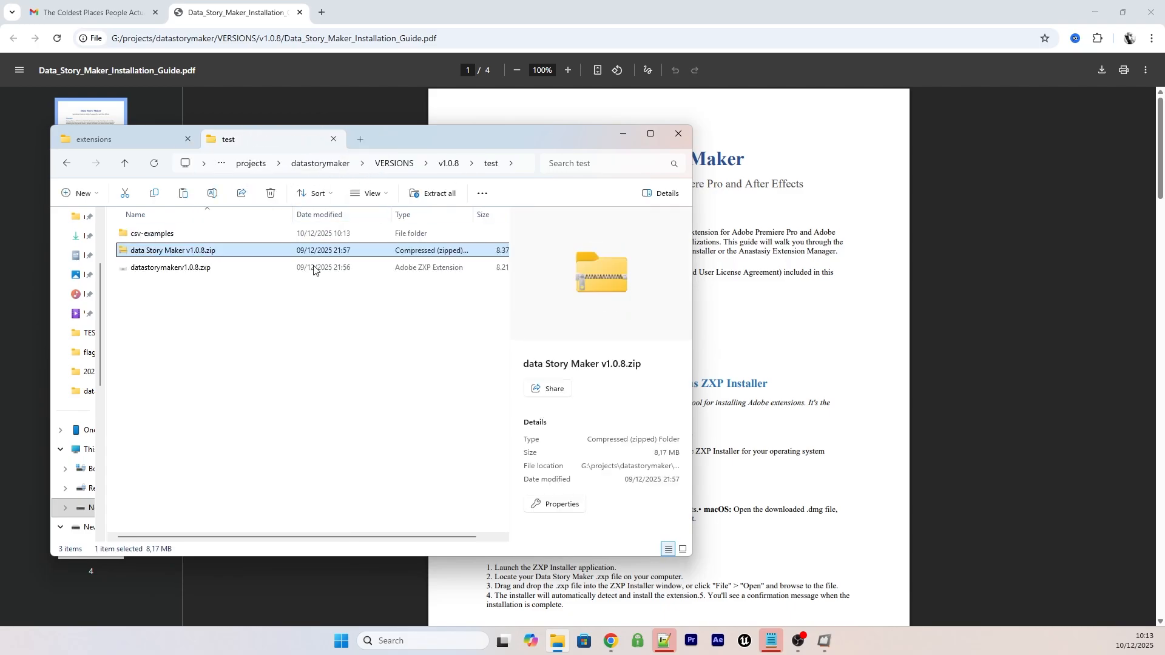
left_click(256, 346)
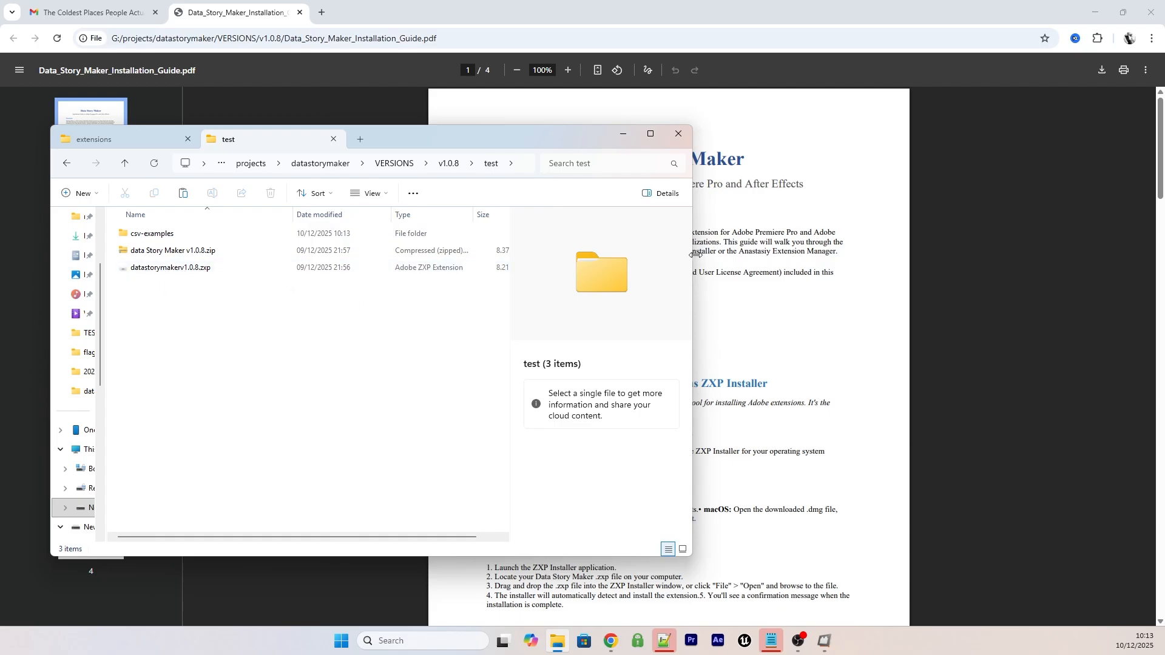
Step: Narrow the file window and read the installation guide's ZXP Installer and Anastasiy Extension Manager methods
left_click_drag(695, 254, 396, 249)
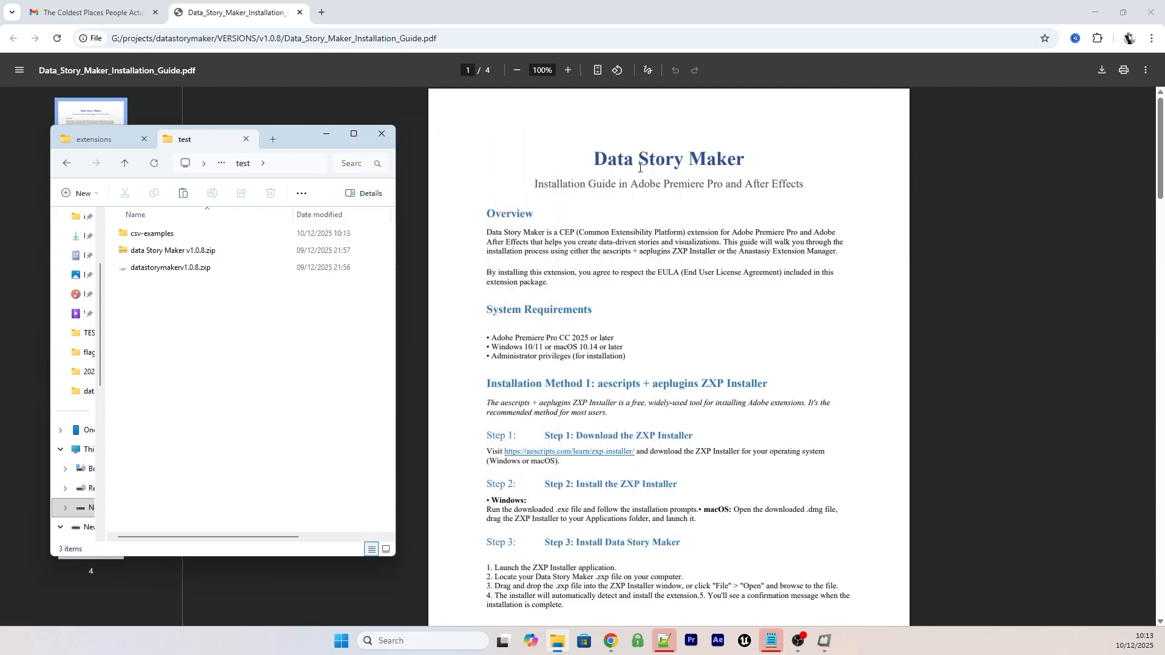
scroll(556, 264, "down", 2)
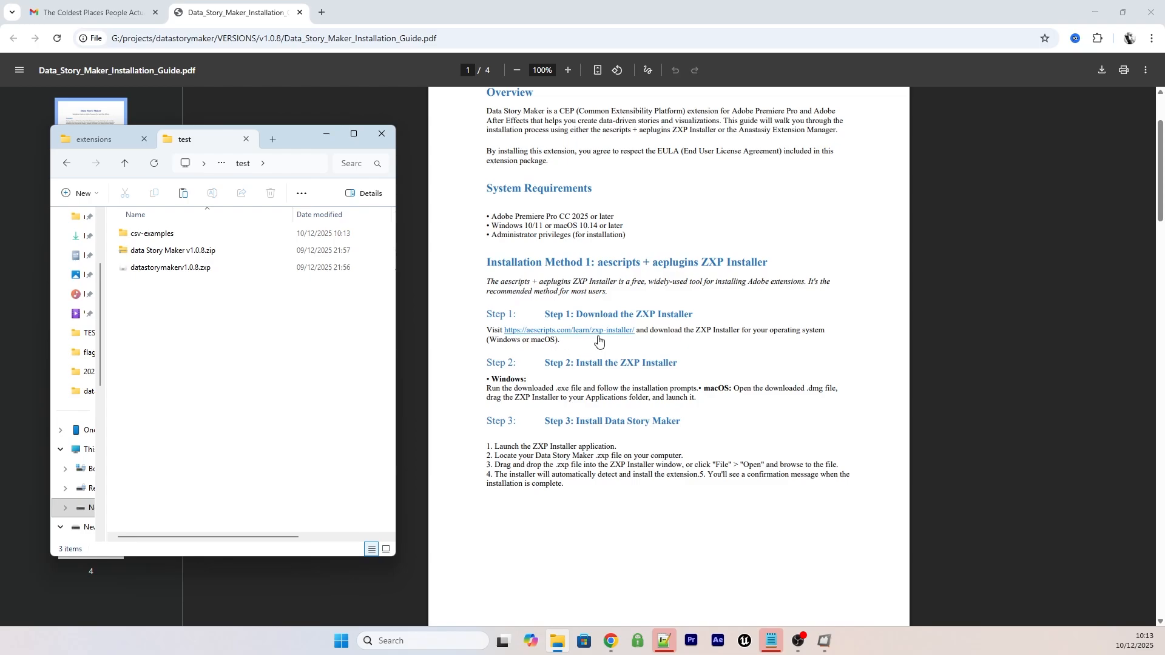
scroll(663, 326, "down", 1)
scroll(663, 326, "down", 5)
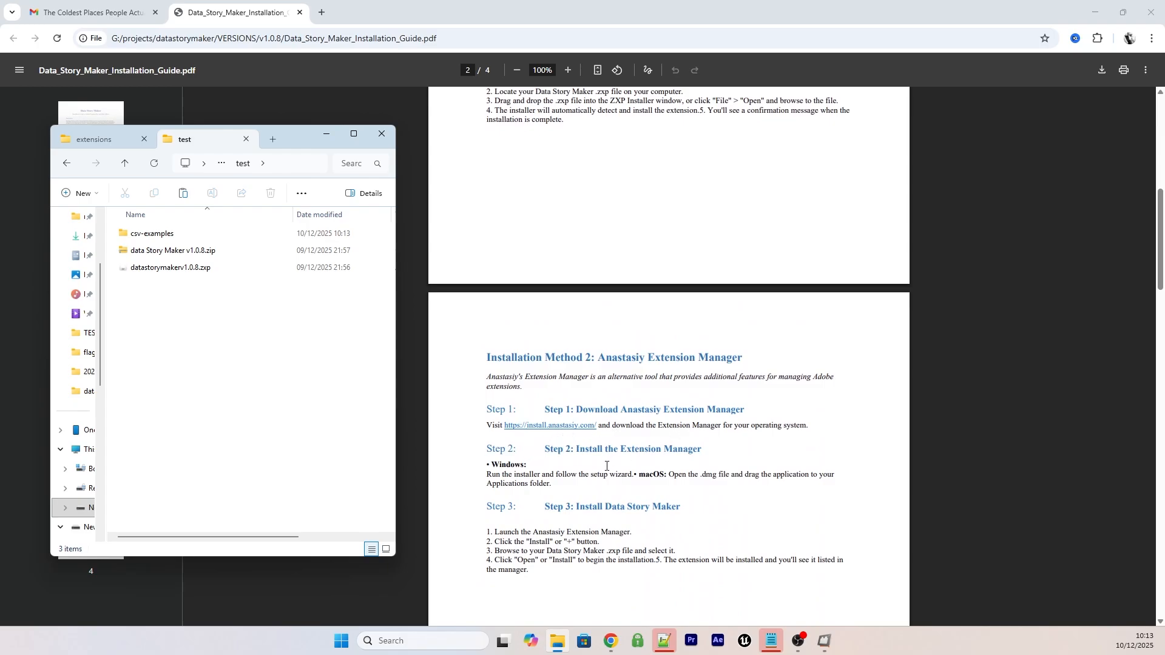
scroll(607, 454, "up", 1)
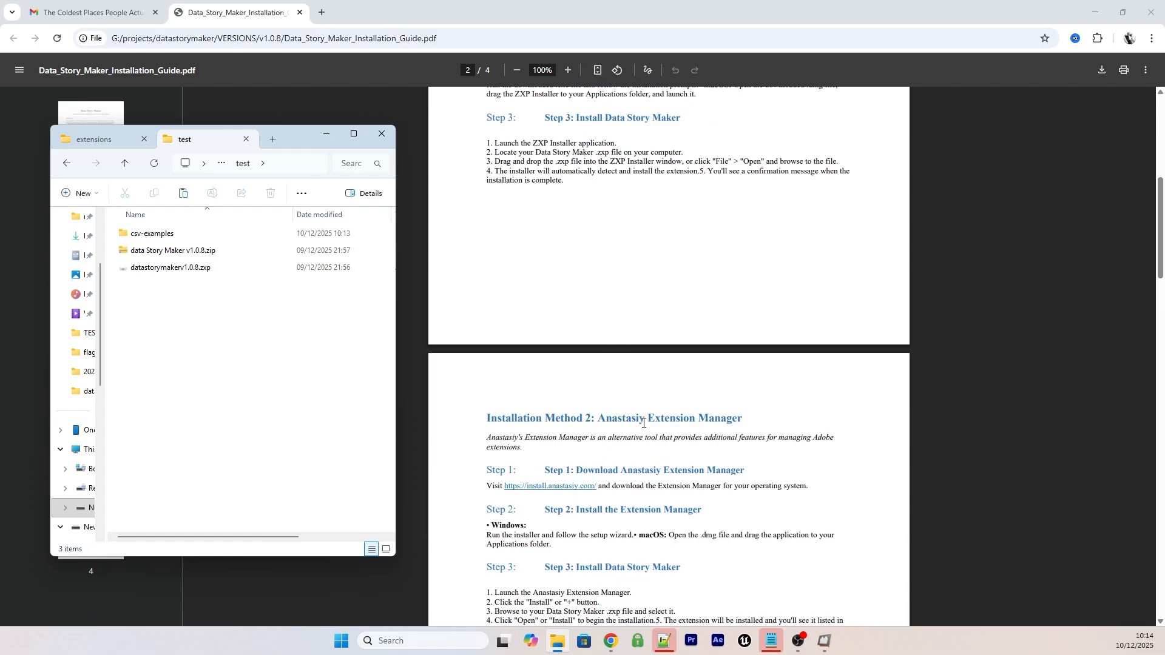
scroll(647, 400, "down", 1)
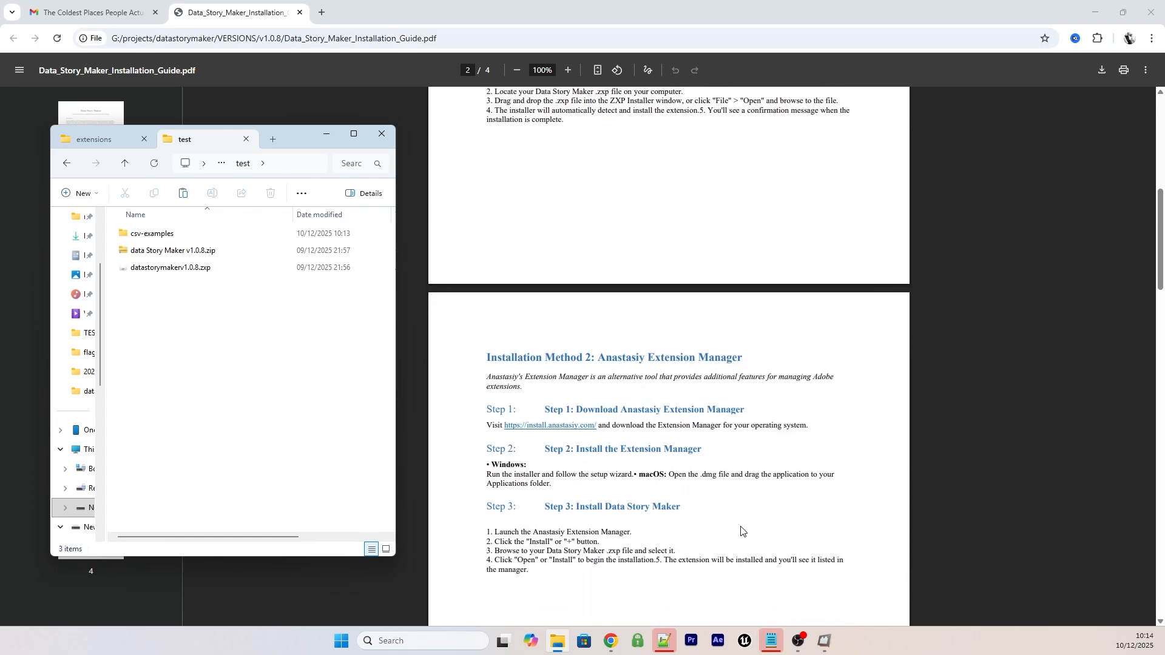
Step: Install datastorymakerv1.0.8.zxp with ZXP/UXP Installer and check the installed Premiere Pro extensions
left_click(824, 644)
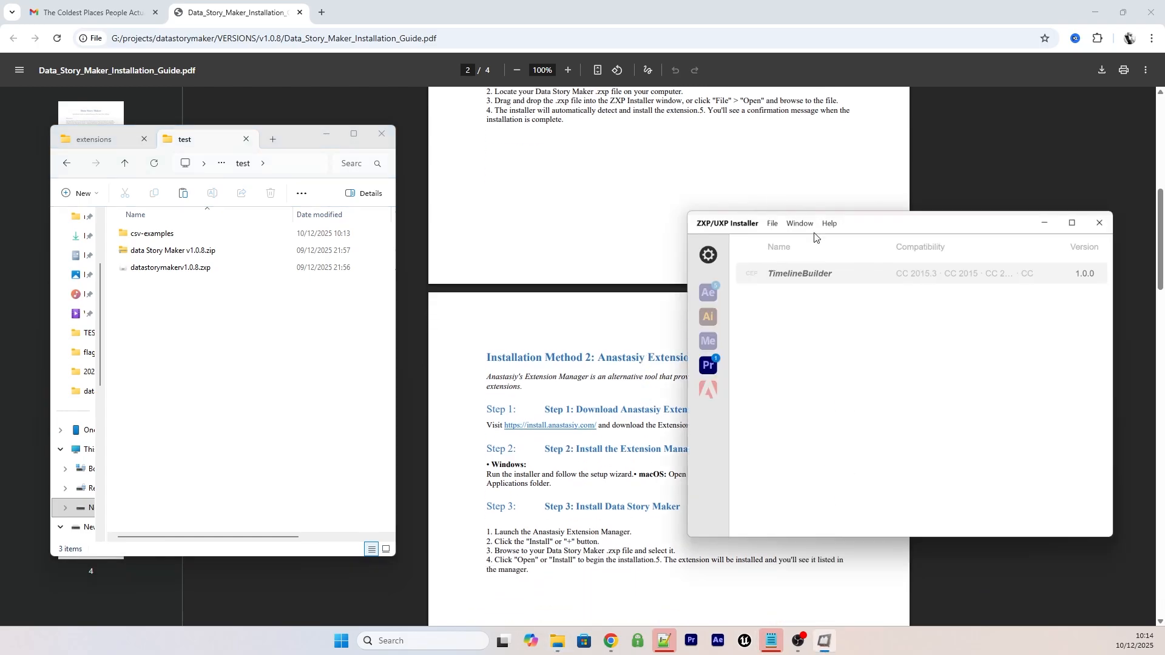
left_click_drag(936, 228, 644, 139)
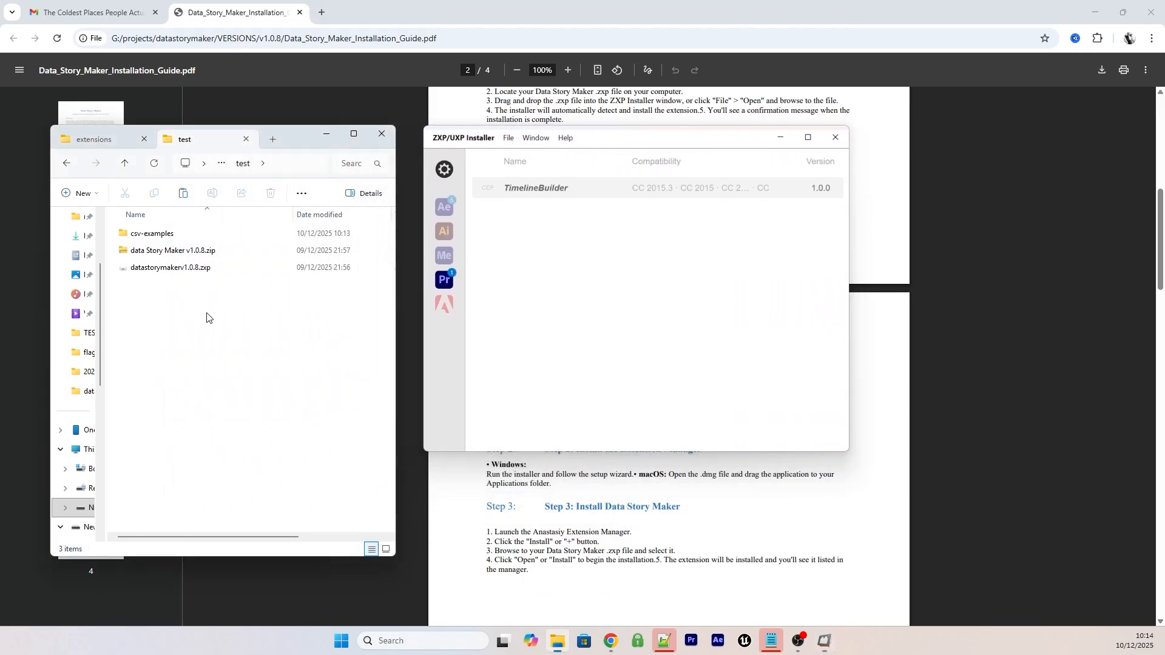
left_click(147, 271)
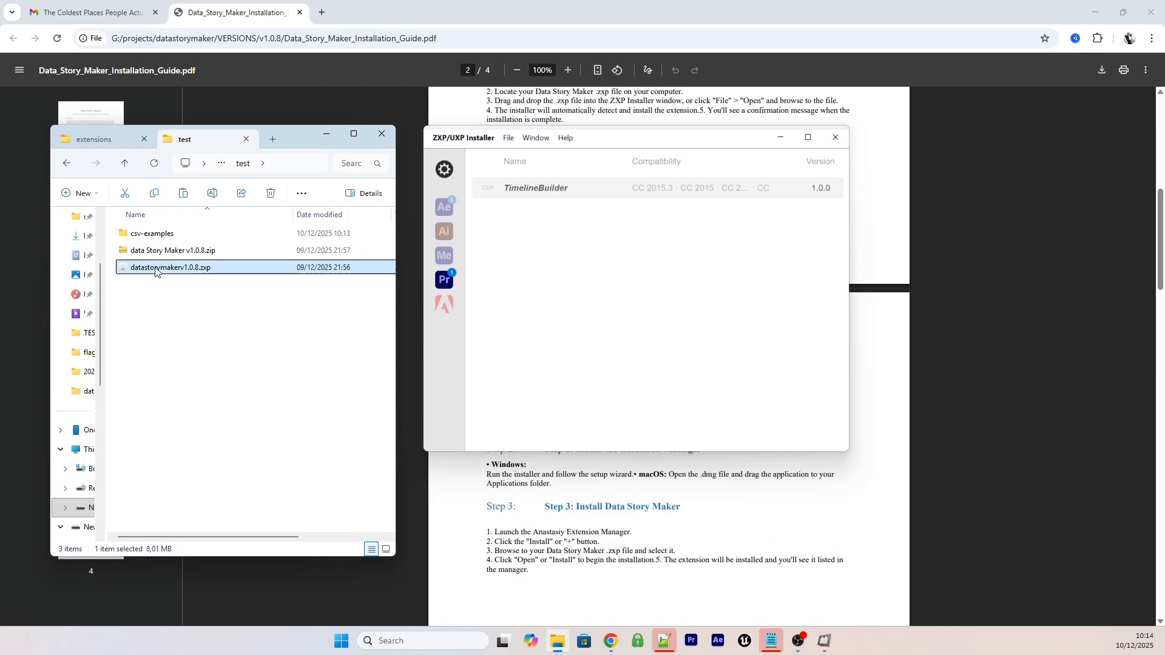
left_click_drag(155, 271, 594, 271)
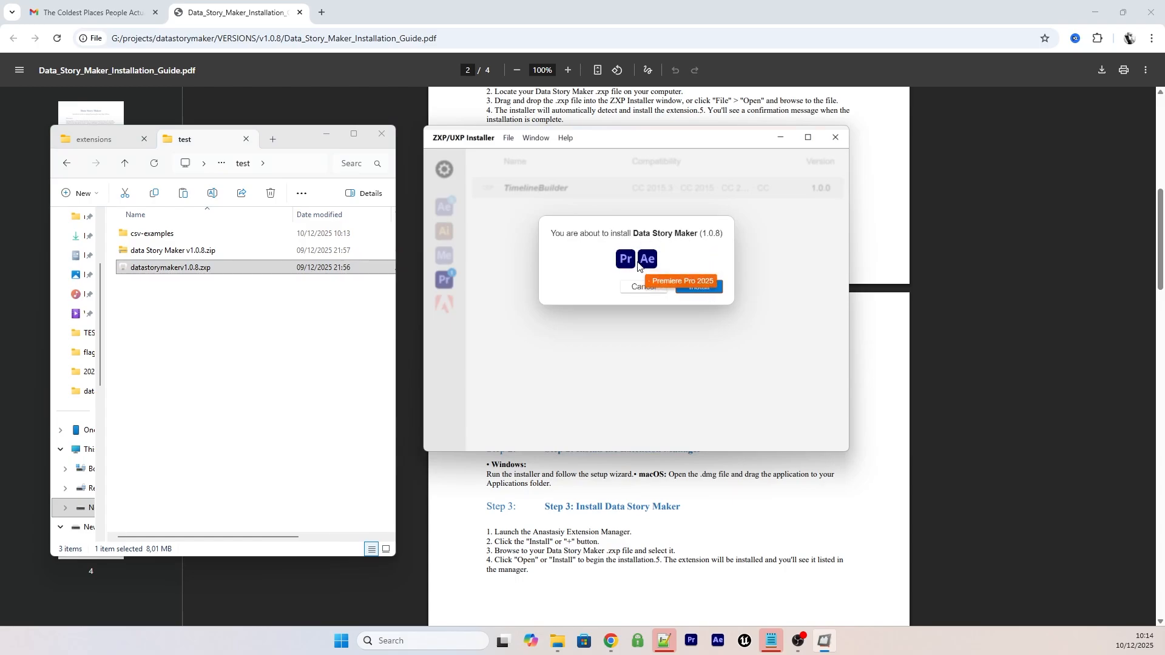
left_click(694, 285)
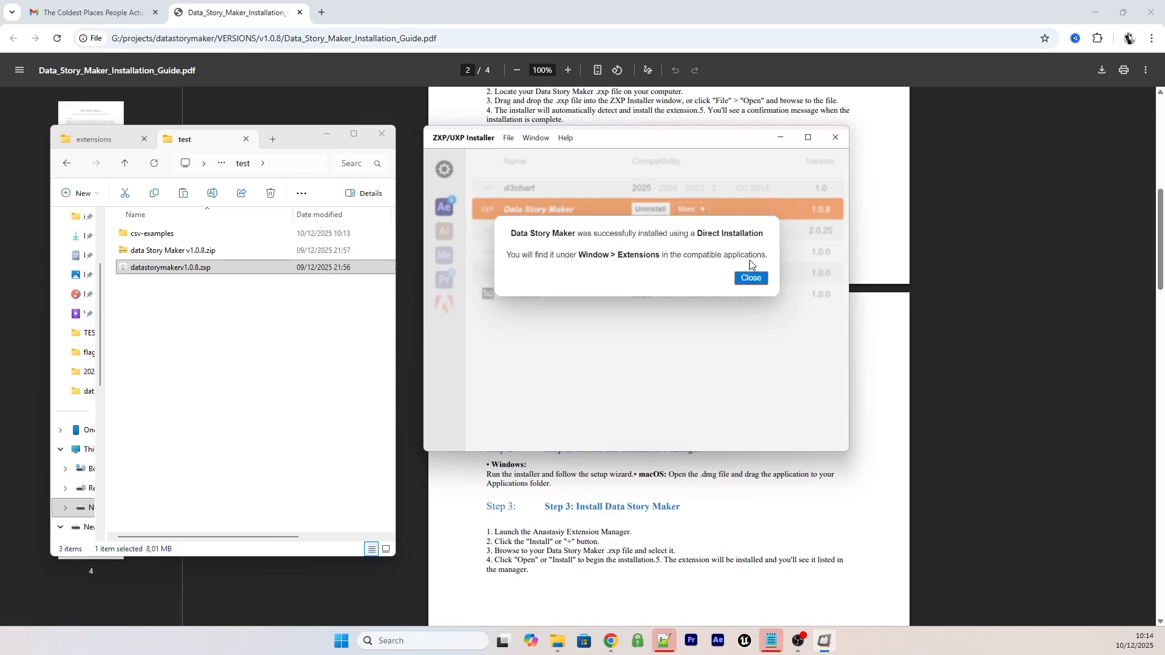
left_click(752, 278)
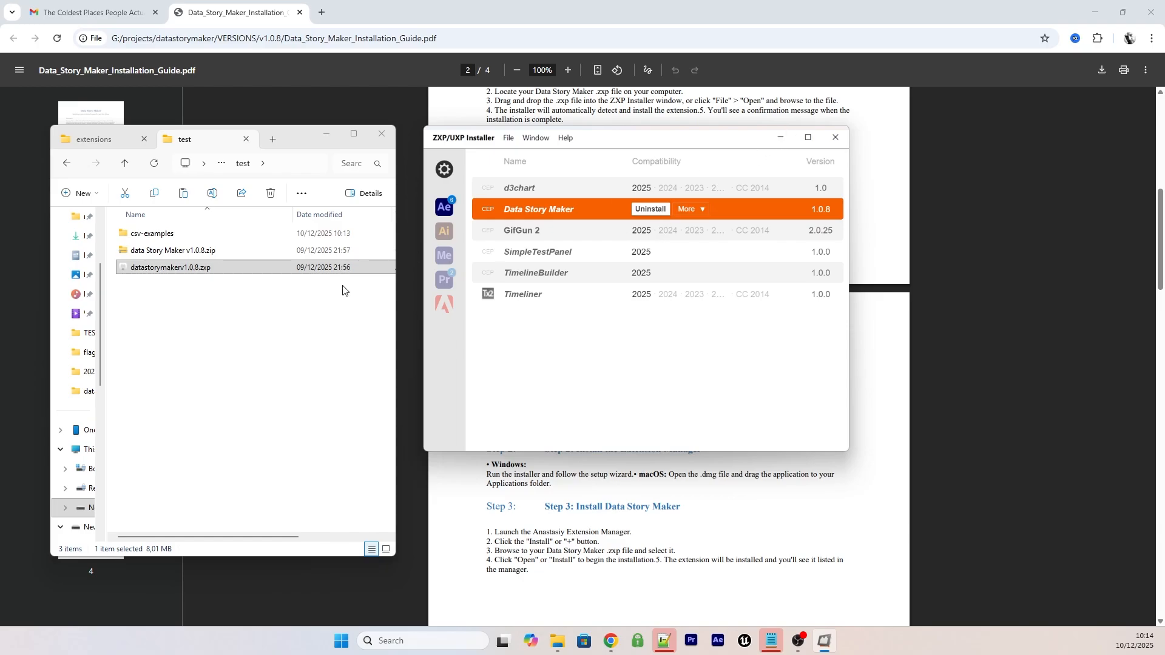
left_click(452, 279)
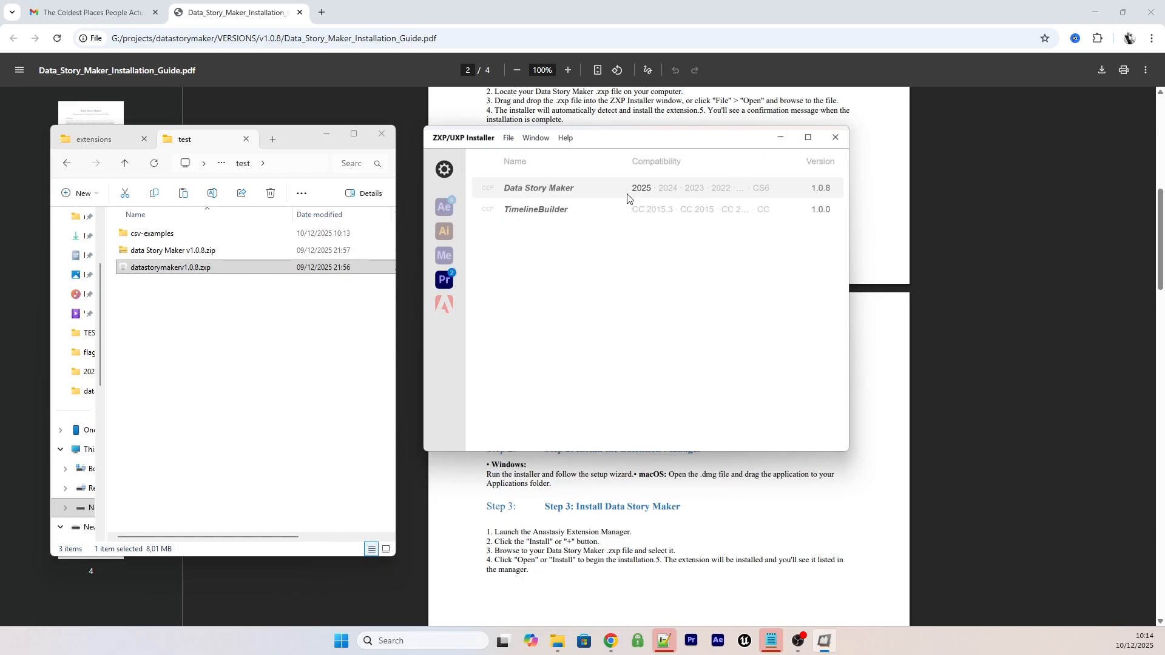
left_click(781, 137)
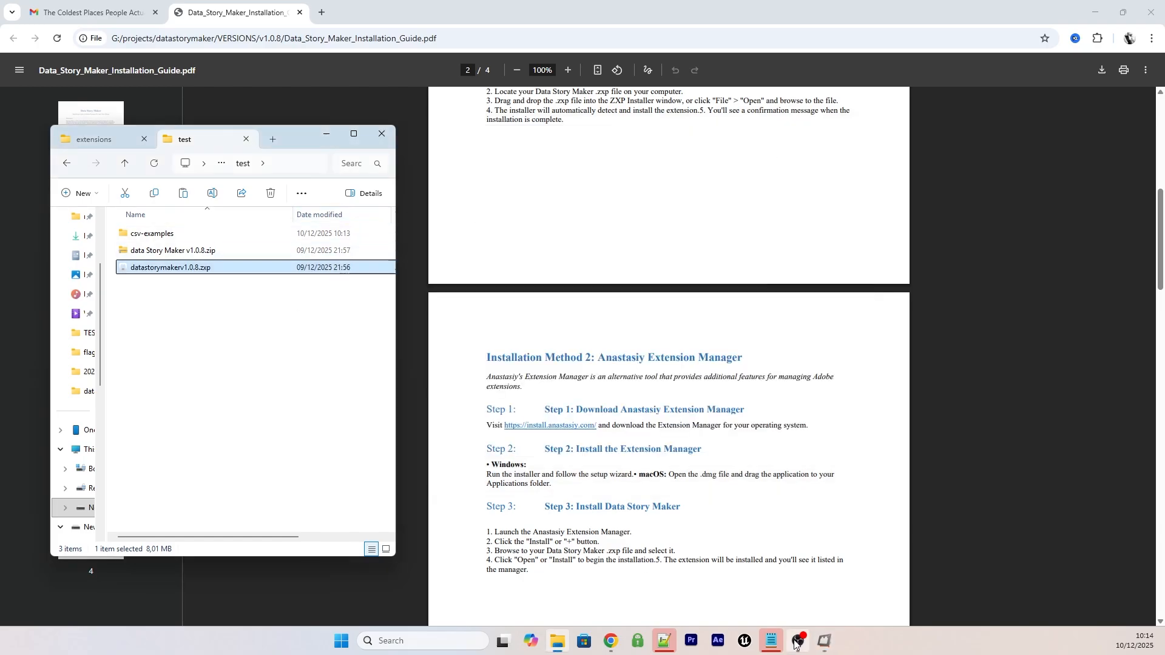
Step: Switch to Premiere Pro, place the playhead past the squaresequence's last clip, and open the Data Story Maker extension
left_click(693, 641)
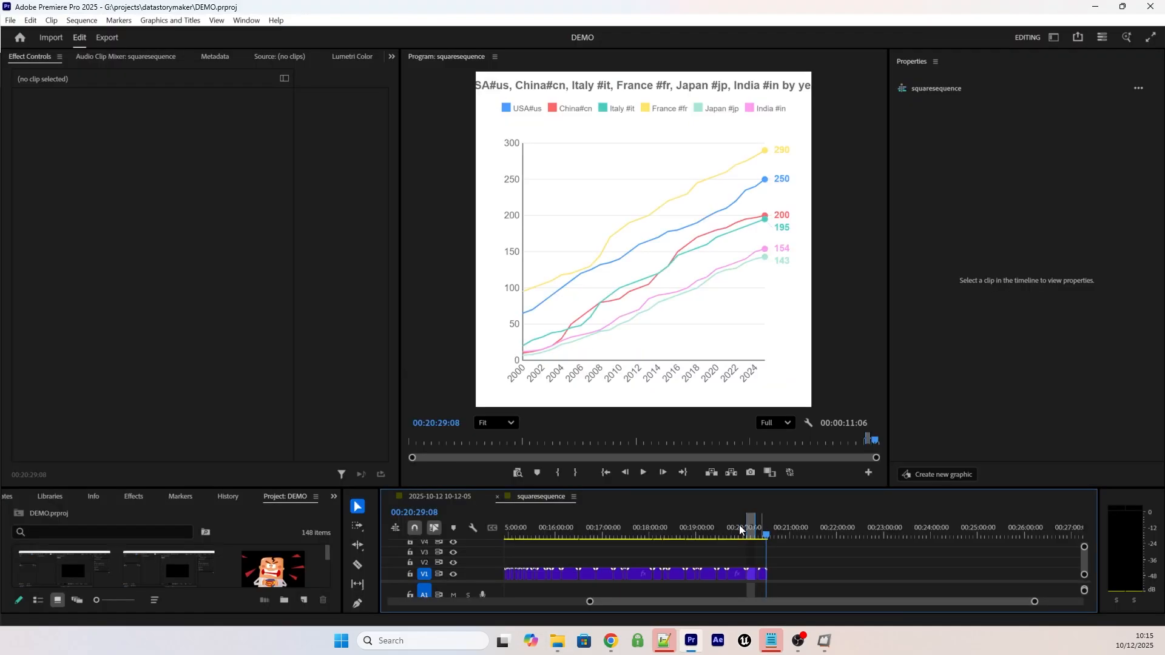
left_click_drag(769, 535, 776, 536)
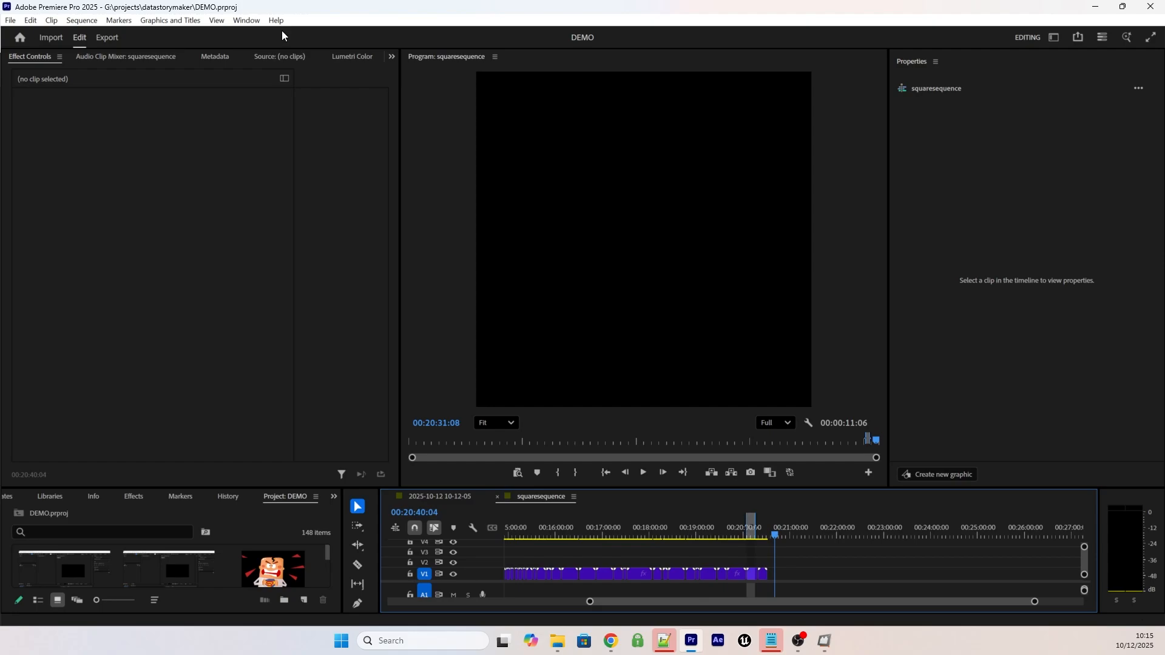
left_click(246, 20)
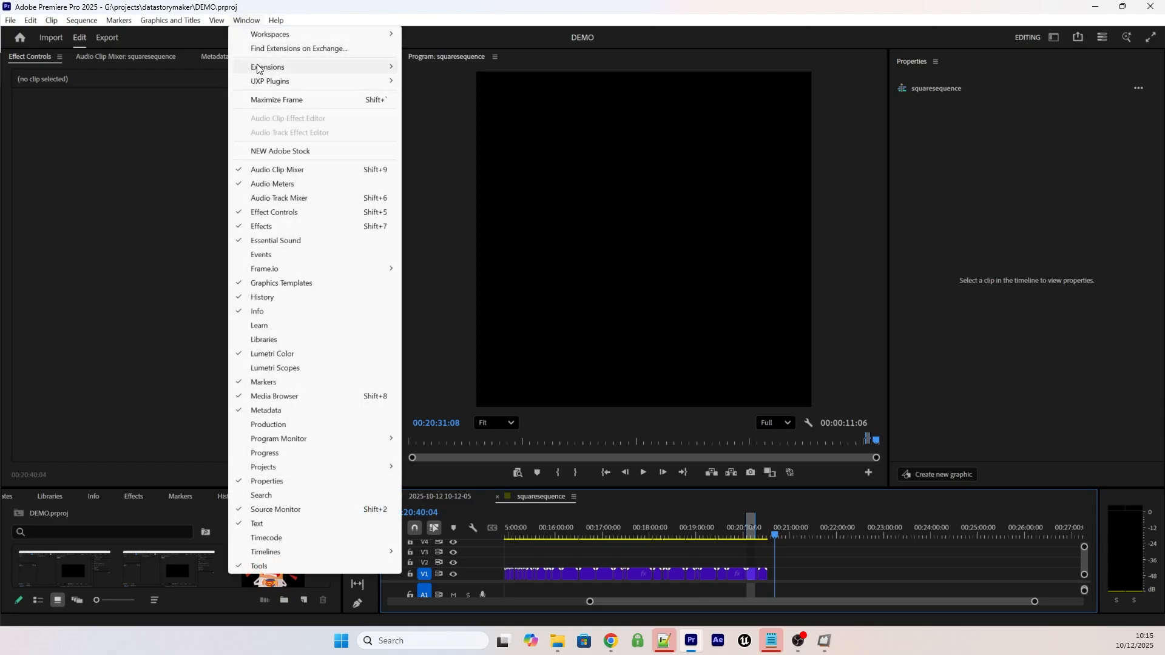
mouse_move(257, 69)
left_click(455, 68)
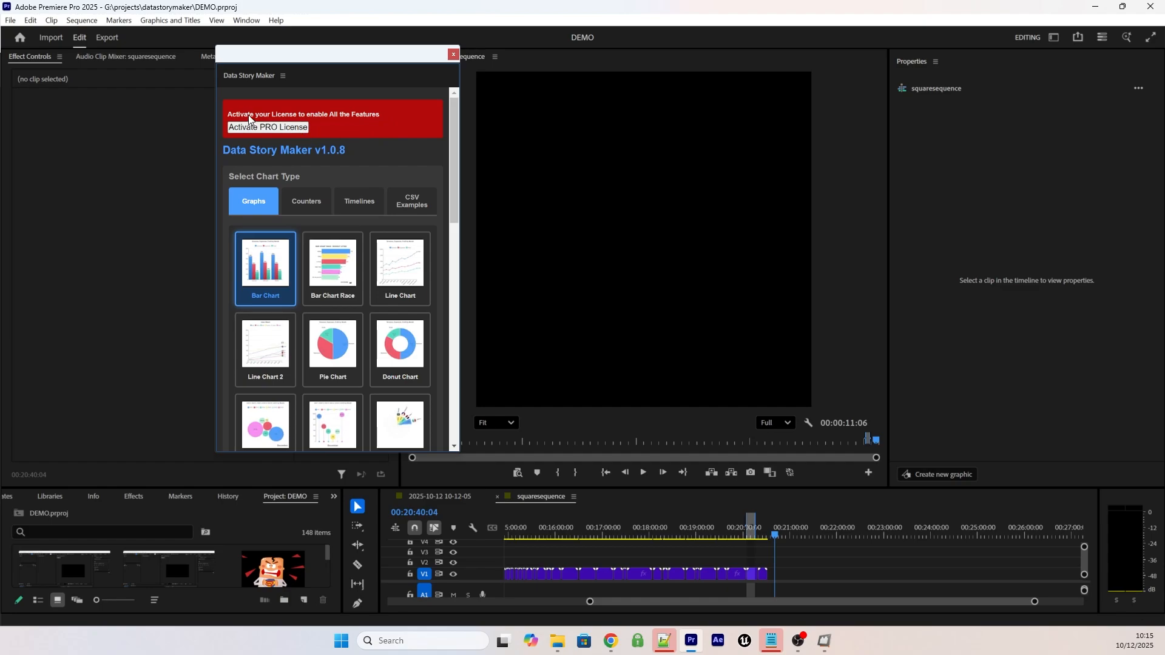
Step: Activate Data Story Maker's PRO version by entering and verifying the license key, and return to the charts
left_click_drag(232, 114, 335, 111)
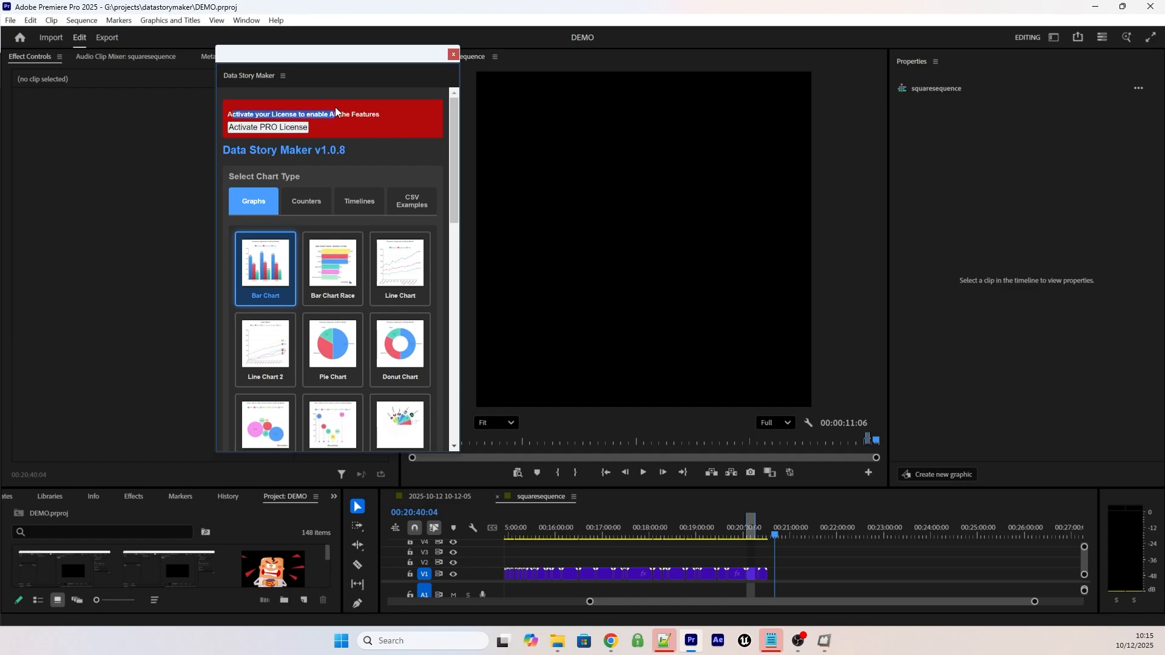
left_click(384, 125)
scroll(372, 127, "down", 5)
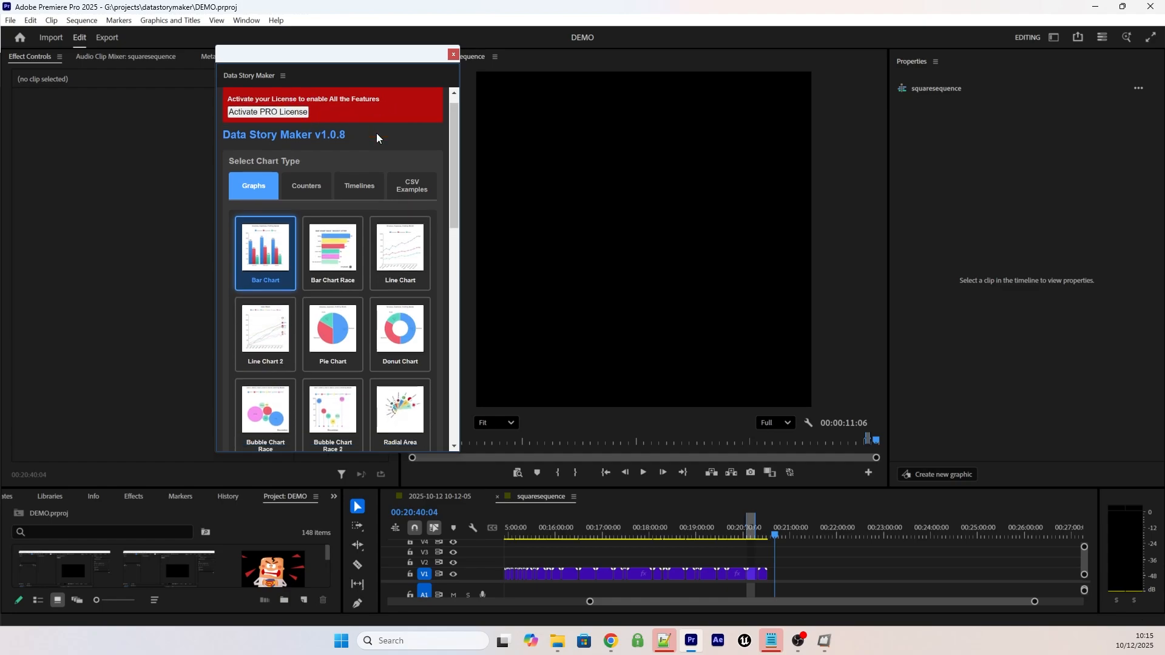
scroll(372, 147, "down", 5)
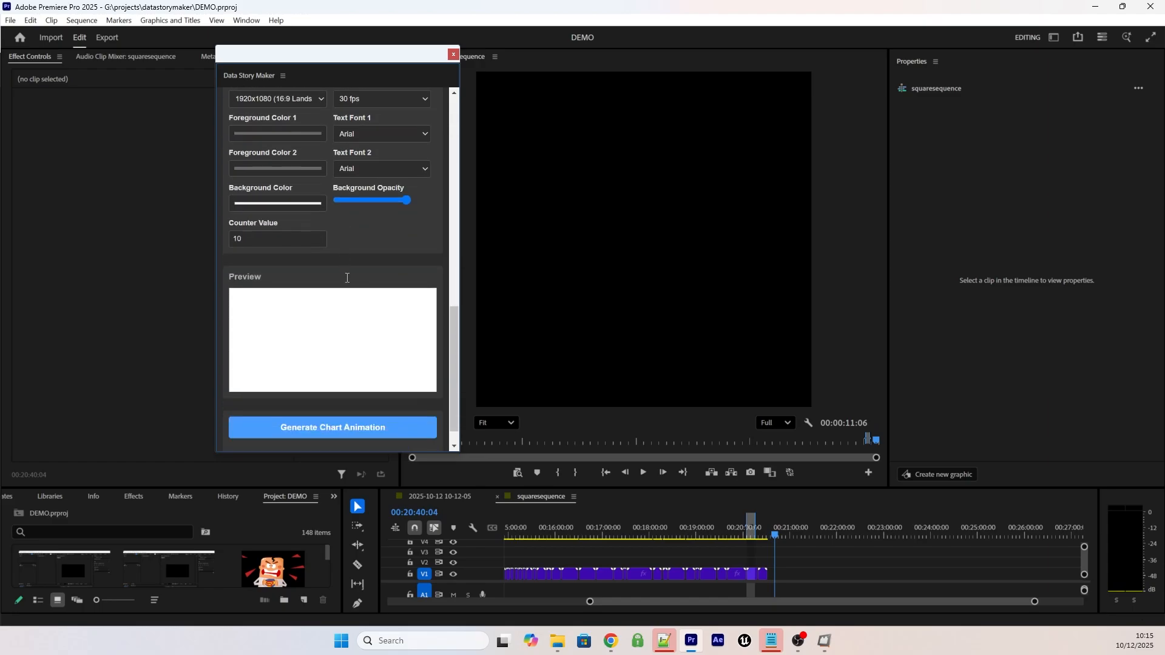
scroll(346, 294, "up", 10)
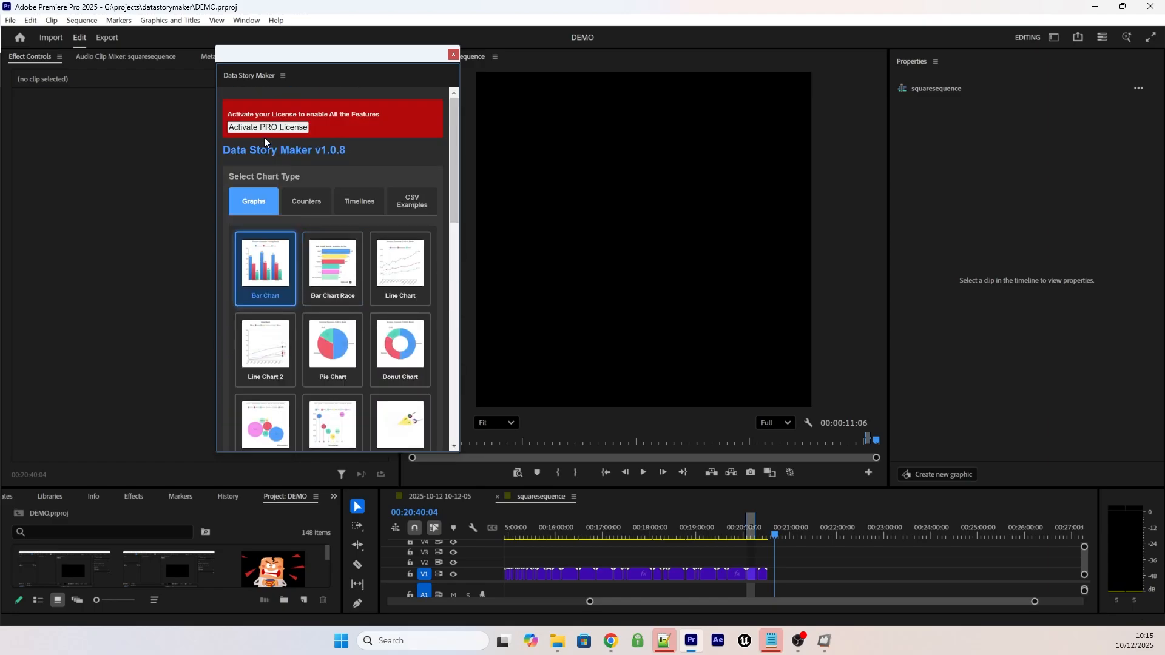
left_click(286, 129)
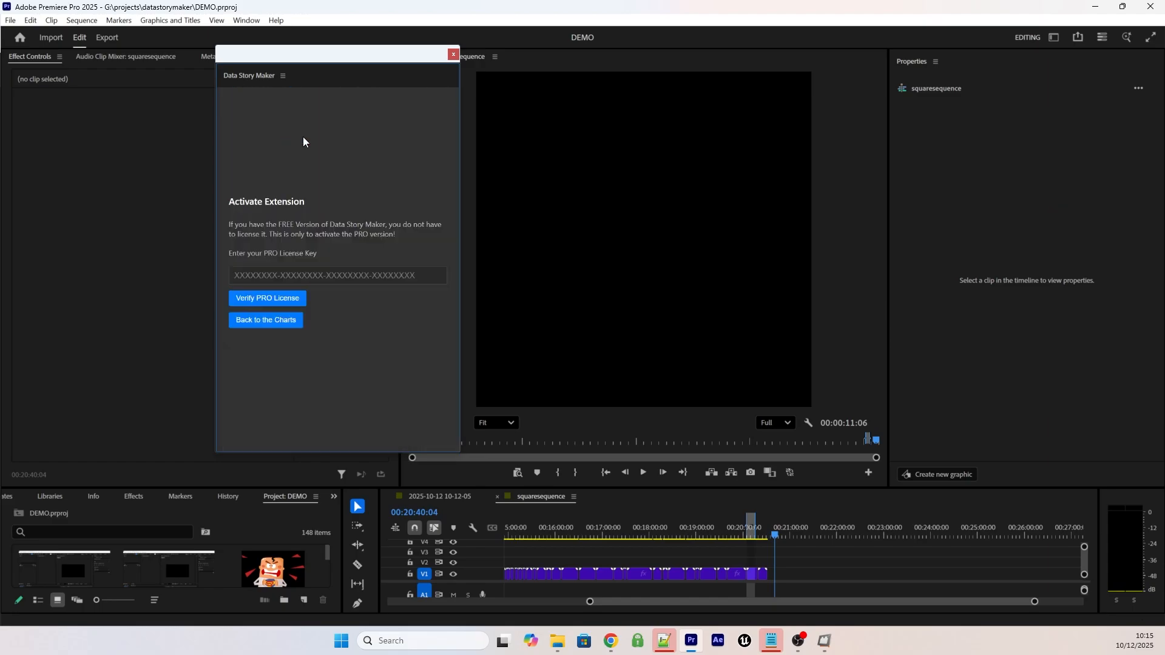
left_click(257, 274)
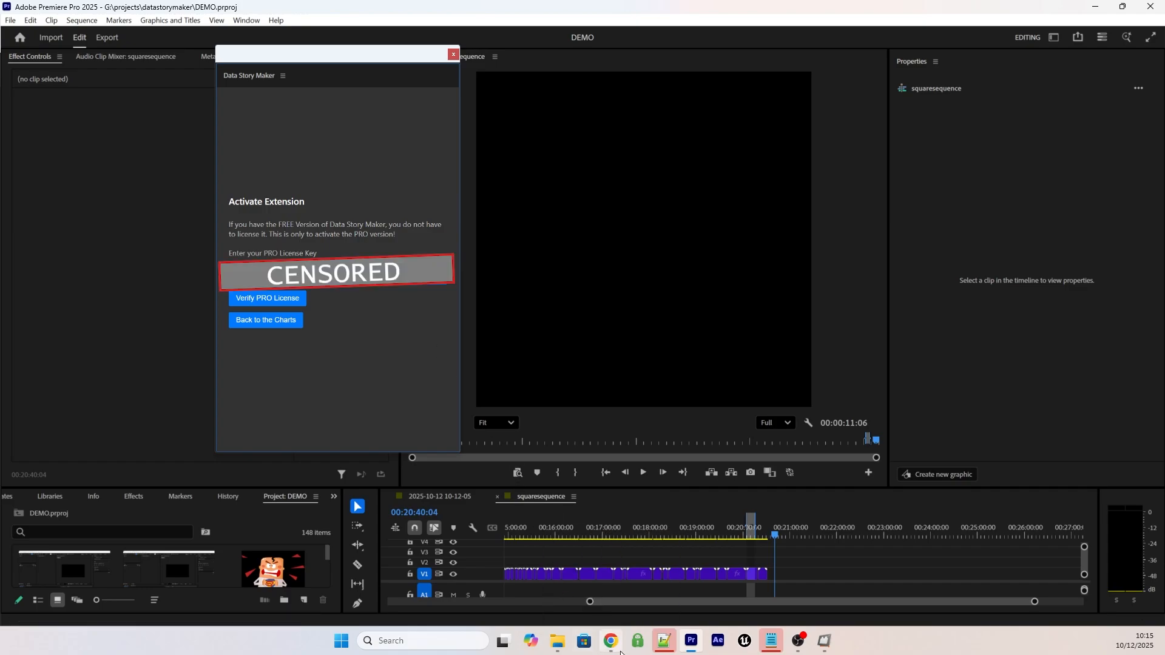
left_click(269, 301)
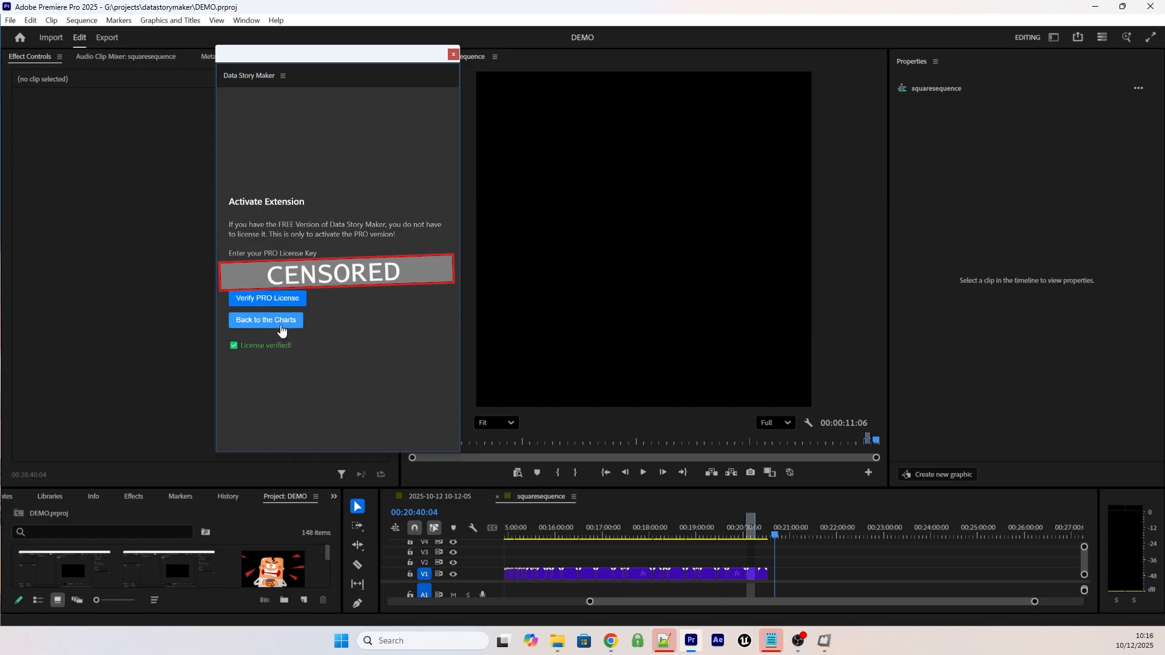
left_click(281, 329)
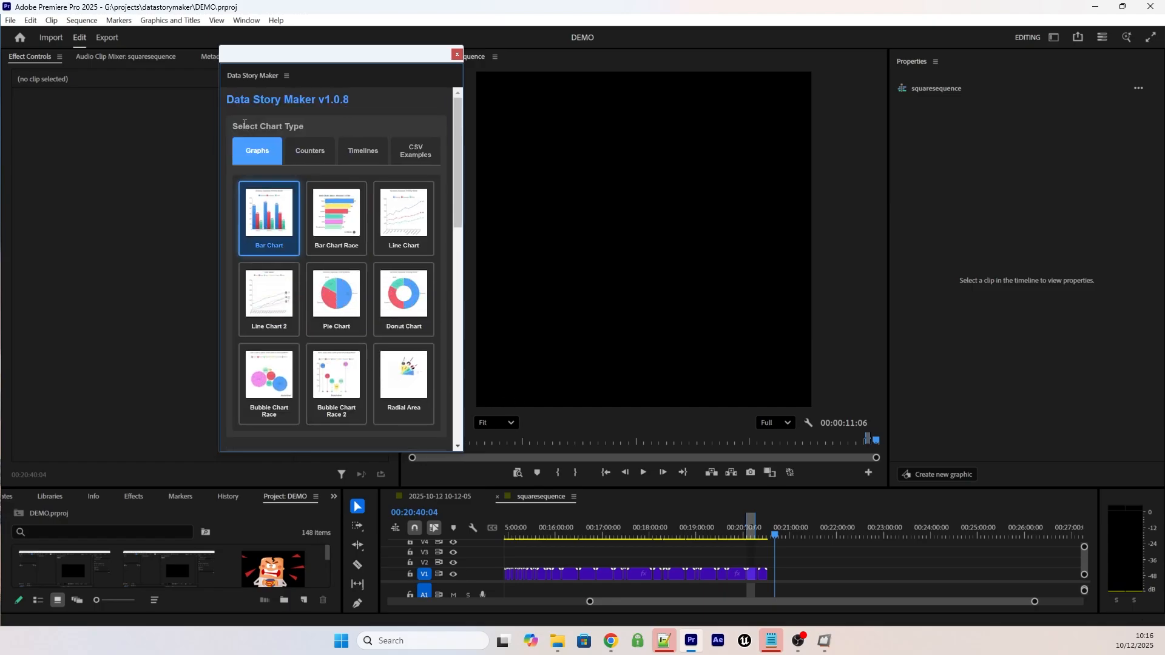
Step: Examine the graph types offered for chart selection, from Bar Chart to Radial Area
left_click_drag(232, 126, 320, 124)
left_click(330, 123)
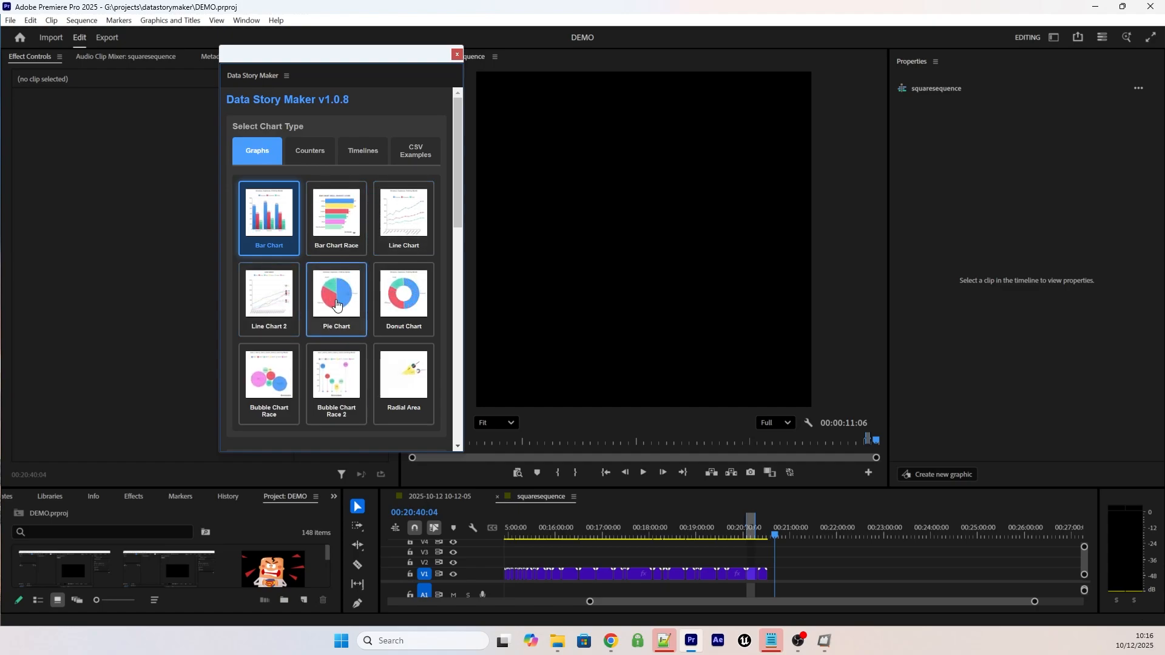
scroll(320, 329, "down", 1)
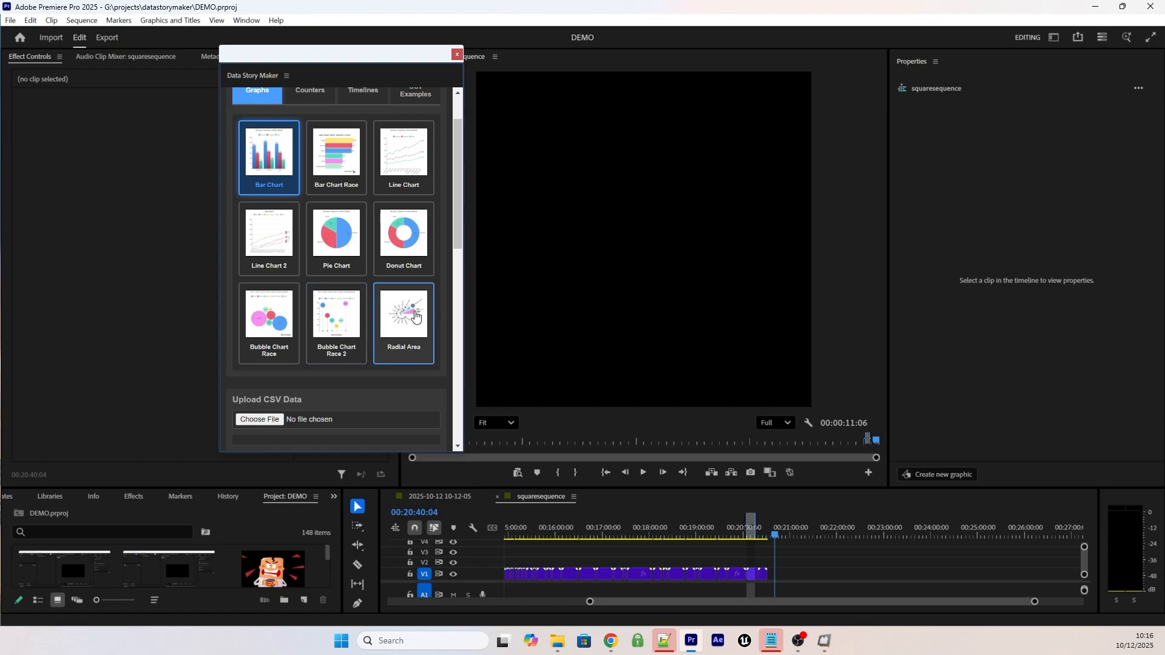
Step: Examine the counter and timeline chart types, the downloadable CSV examples, and the save dialog for bar-chart.csv
scroll(404, 315, "up", 2)
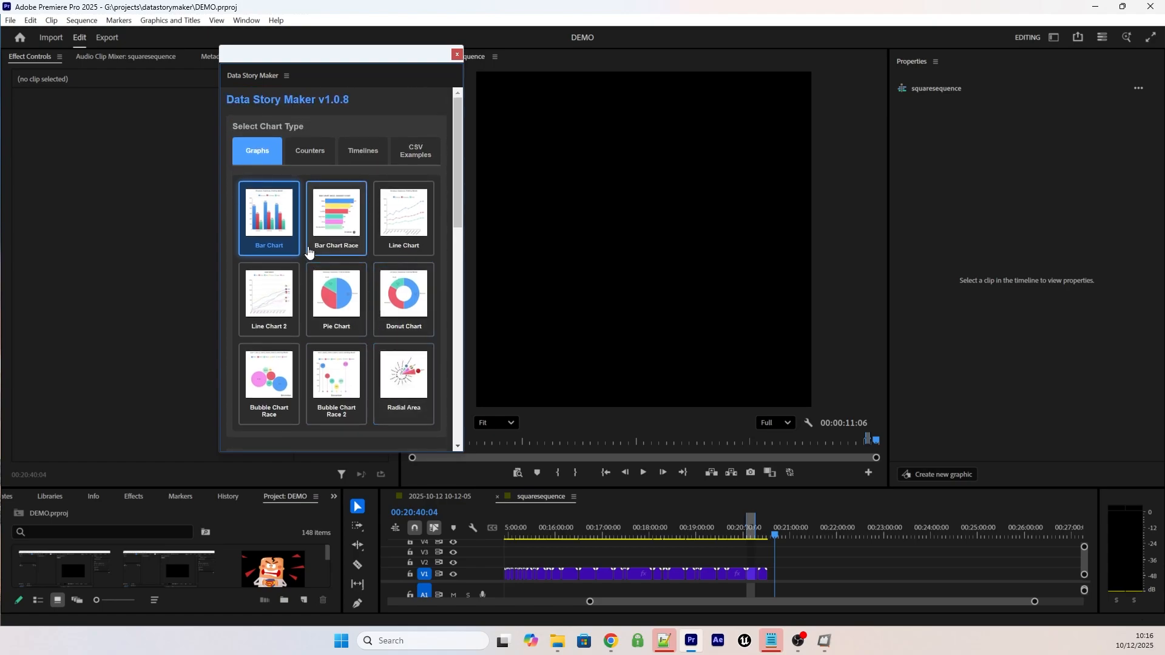
left_click(324, 159)
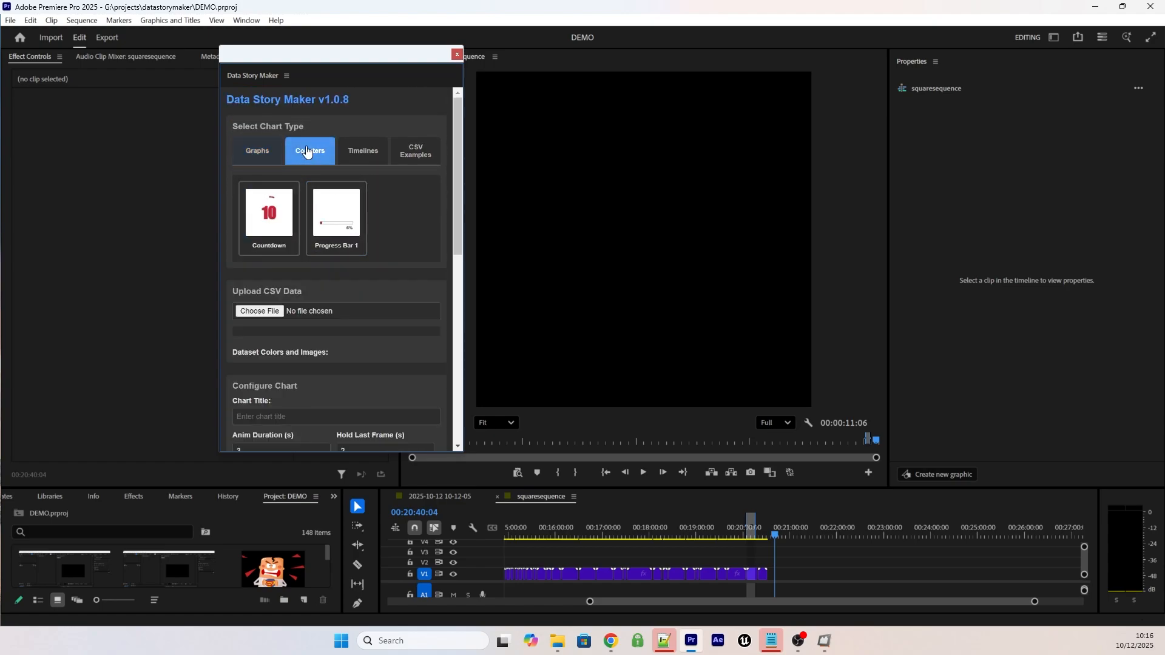
left_click(264, 217)
left_click(361, 151)
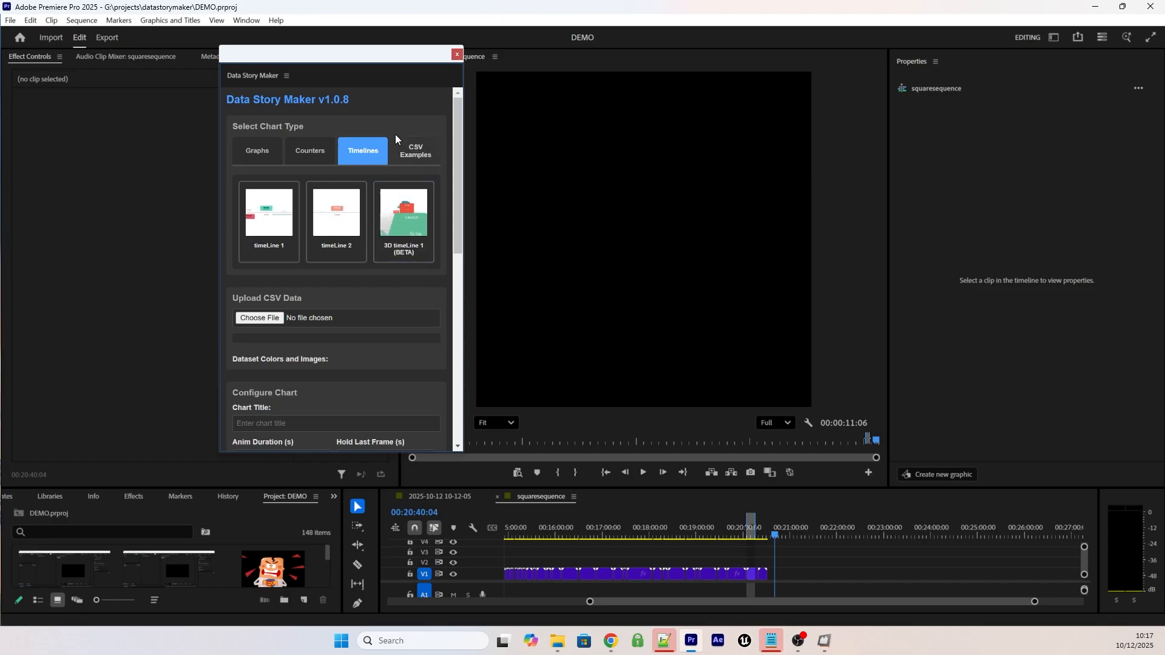
left_click(415, 151)
scroll(297, 292, "down", 2)
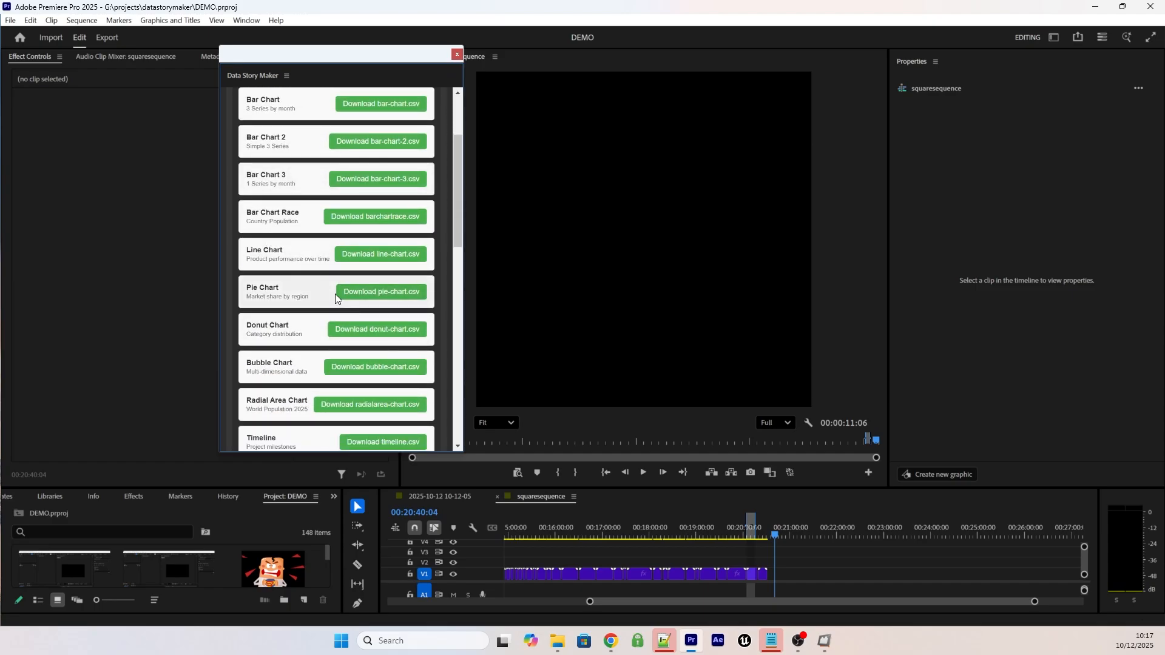
scroll(332, 297, "down", 1)
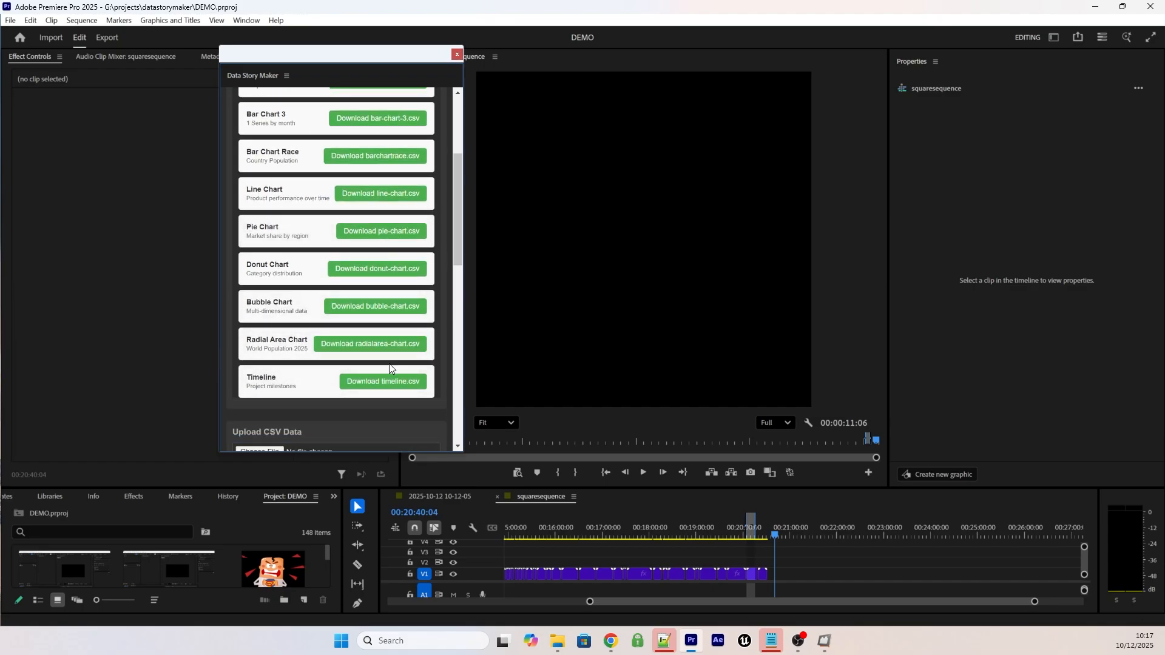
scroll(344, 238, "up", 3)
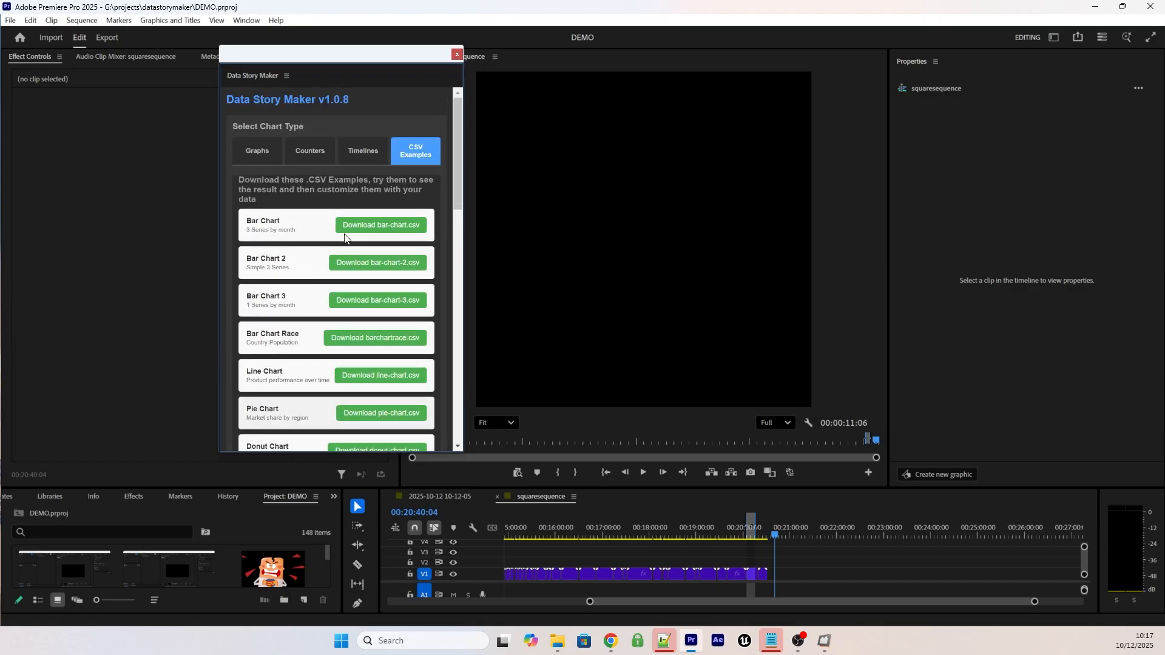
left_click(388, 230)
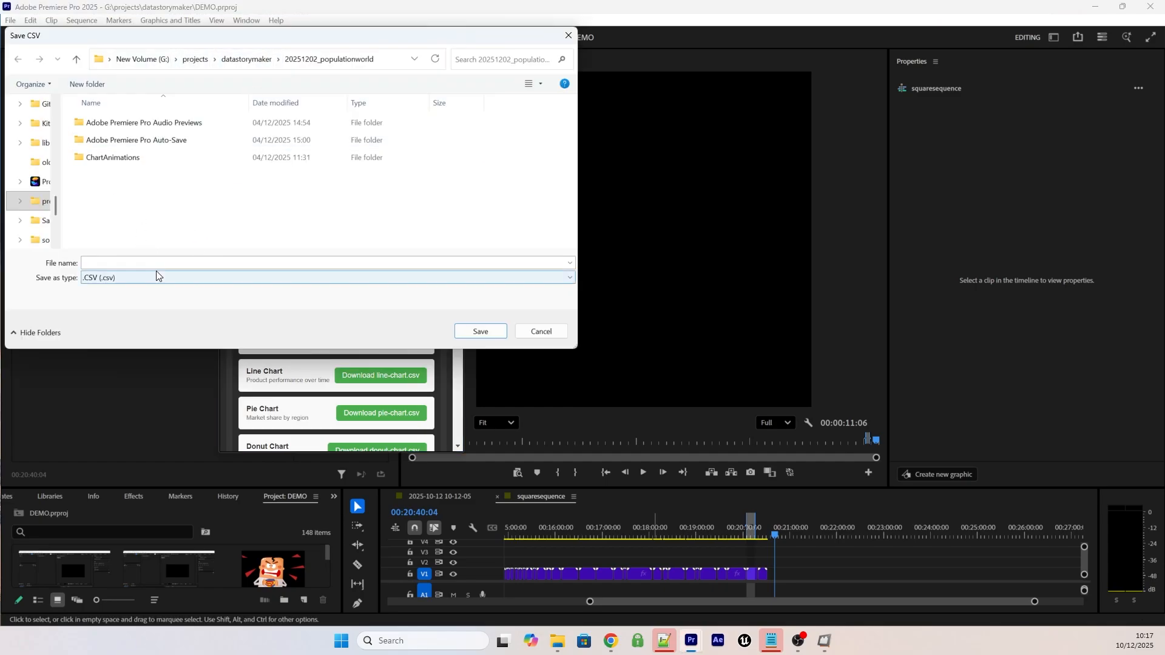
left_click(536, 329)
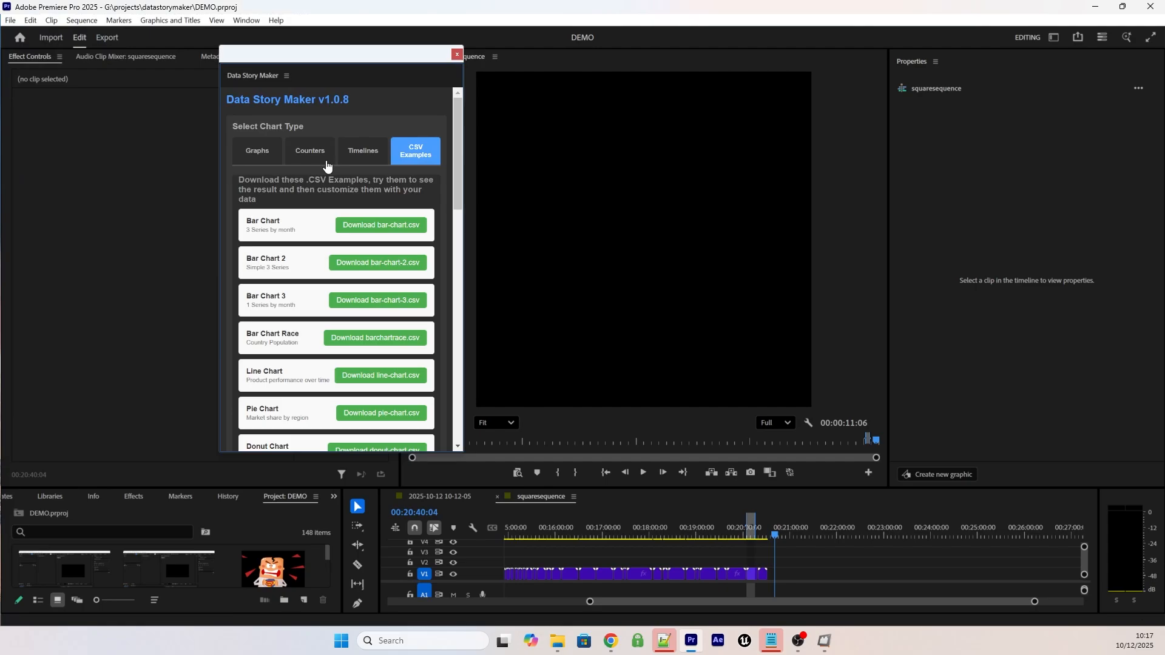
Step: Return to the graph types and select Bar Chart Race as the chart type
left_click(258, 152)
scroll(314, 243, "down", 2)
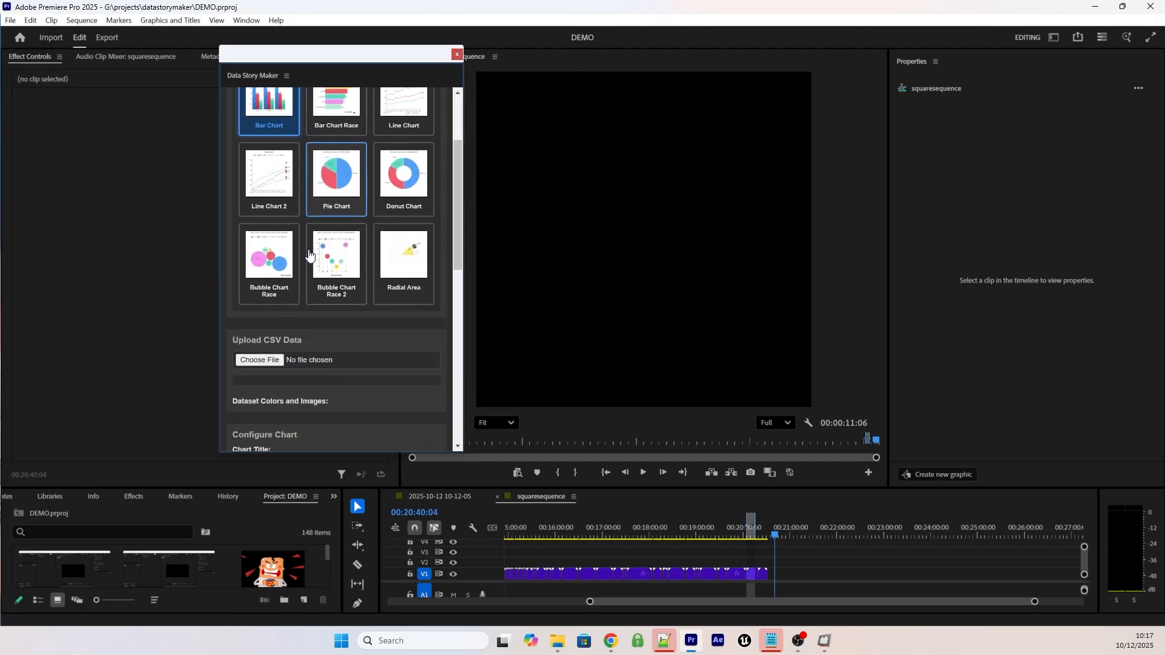
scroll(307, 363, "up", 2)
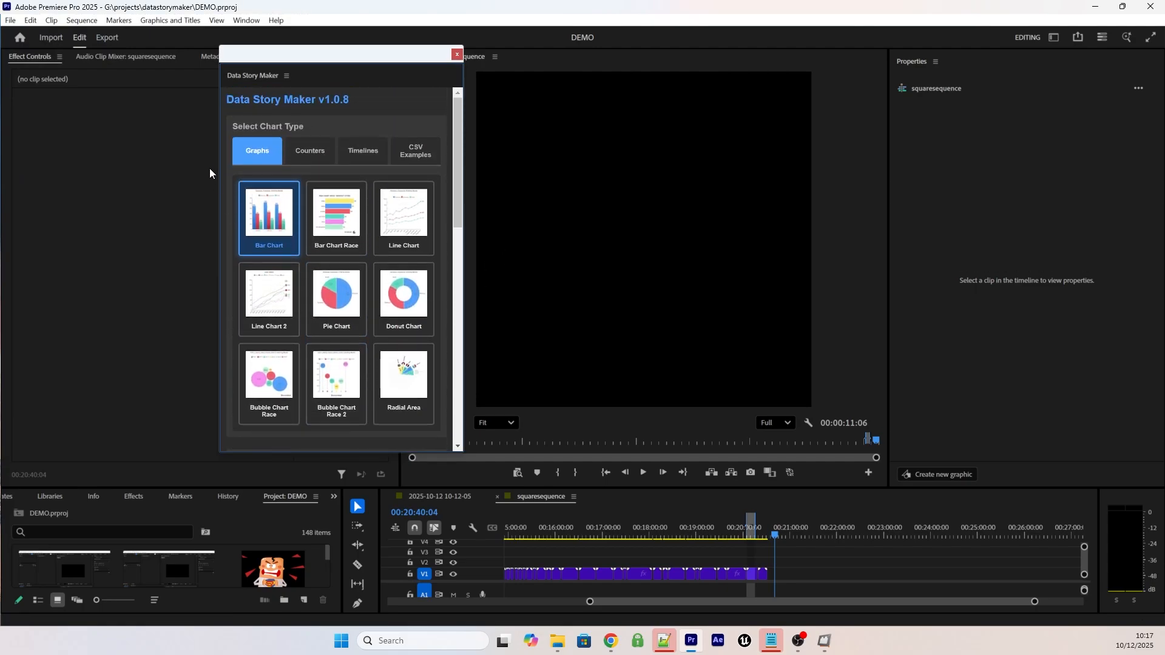
left_click(330, 211)
scroll(330, 212, "down", 3)
scroll(329, 212, "up", 3)
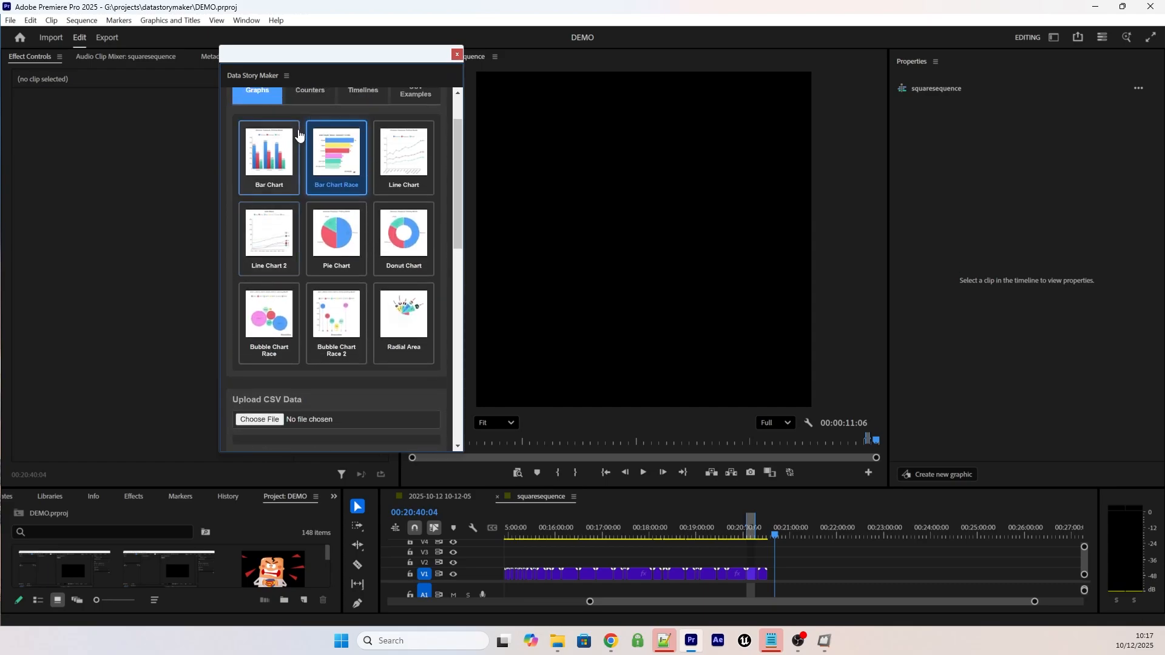
Step: Load sampledata3_WorldPopByCountry.csv from the TESTFOOTAGE folder as the chart's CSV data
scroll(328, 162, "down", 4)
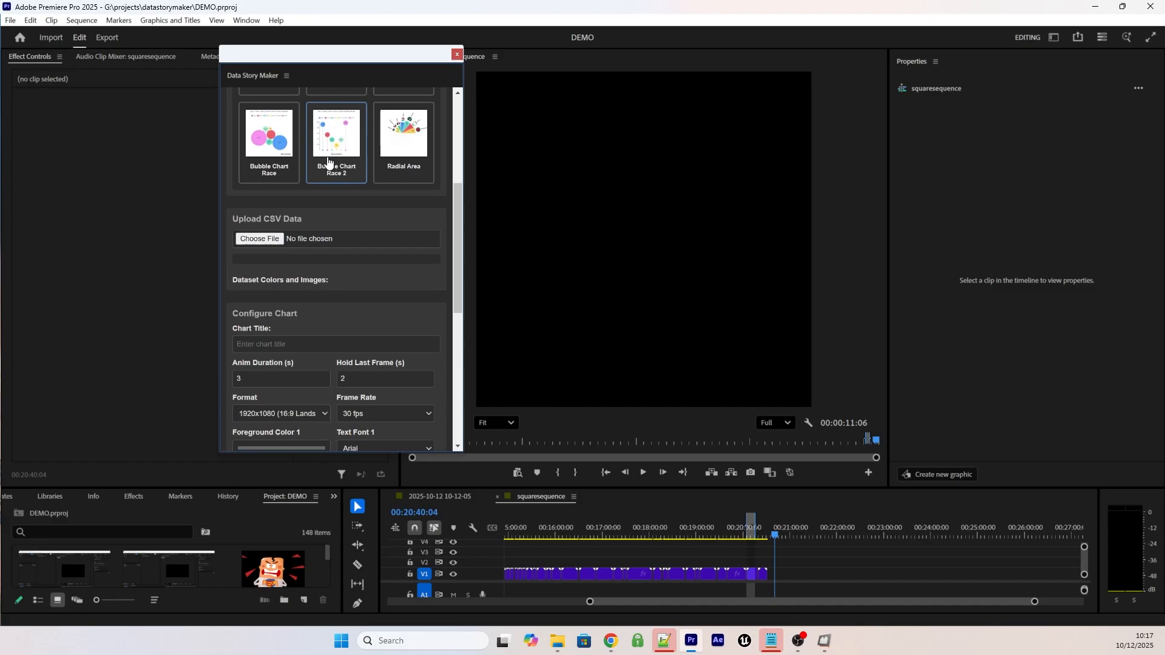
left_click(254, 238)
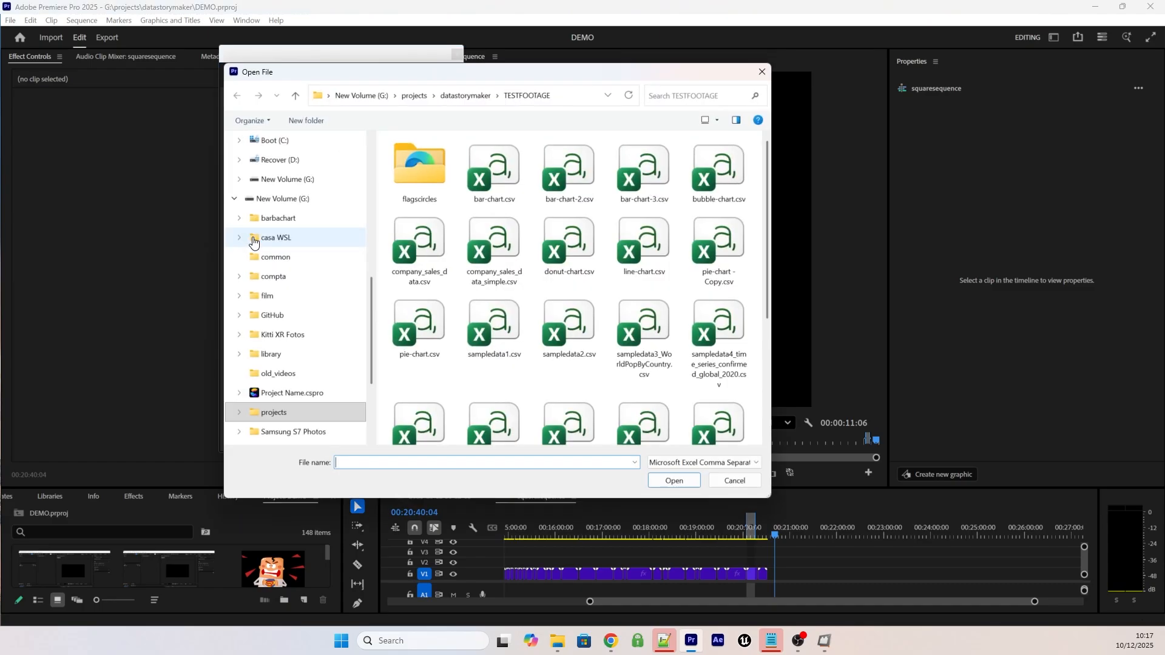
scroll(607, 267, "down", 3)
scroll(607, 267, "up", 3)
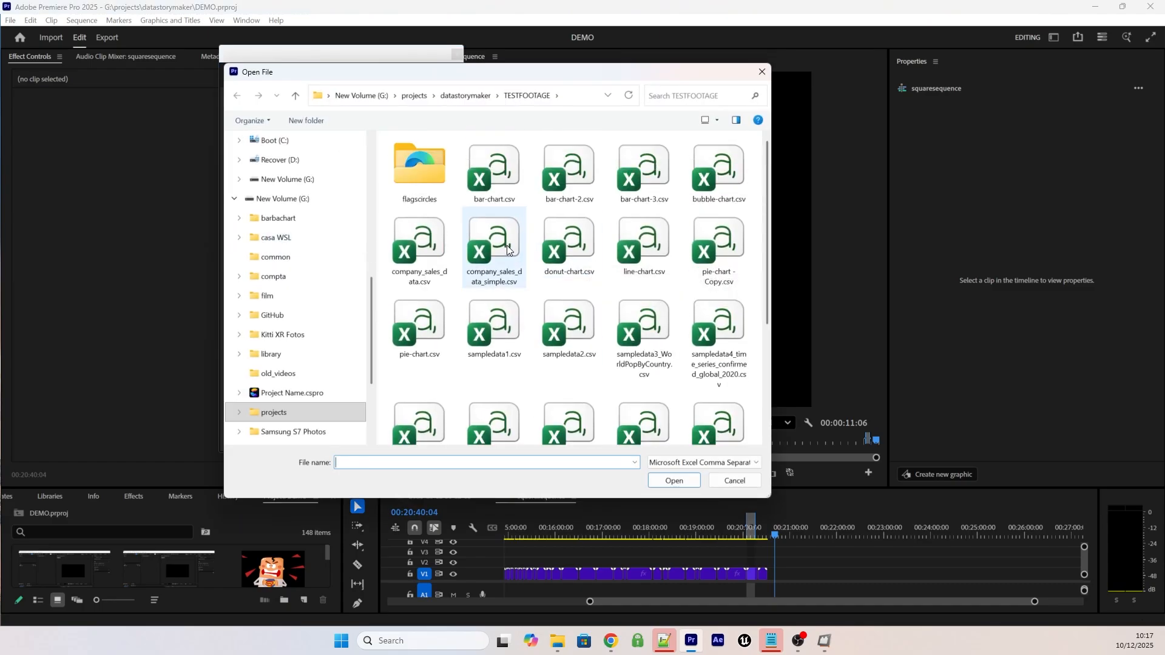
double_click(642, 329)
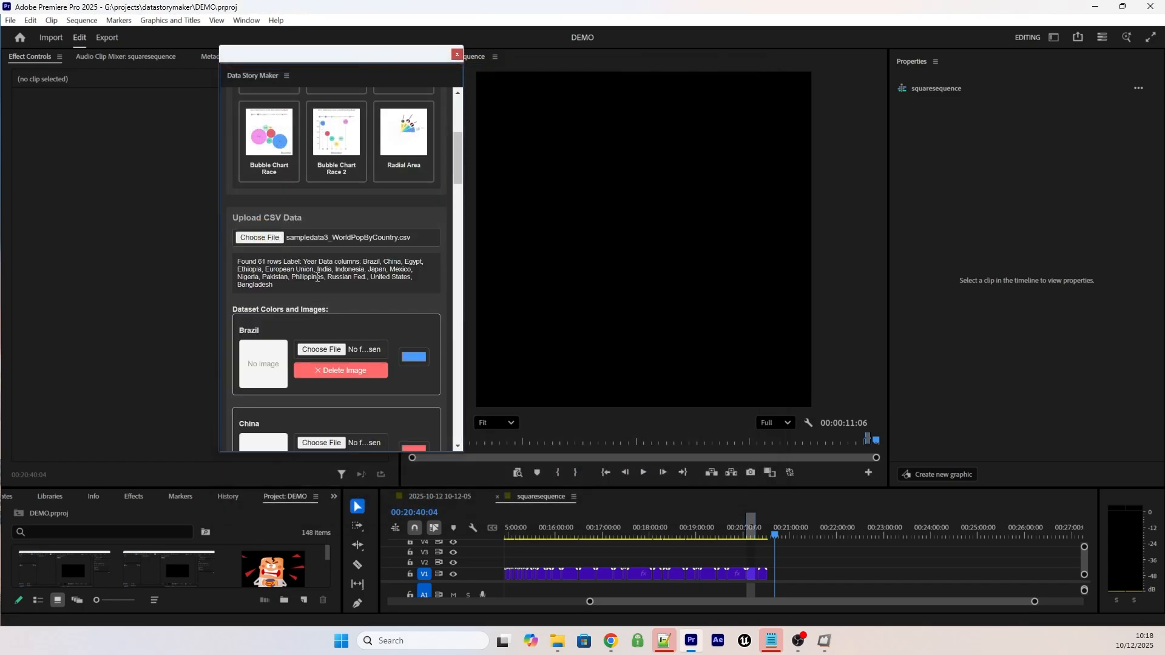
Step: Examine the imported CSV's column summary, the per-country color and image entries, and the chart preview
scroll(317, 277, "down", 1)
left_click_drag(455, 182, 456, 430)
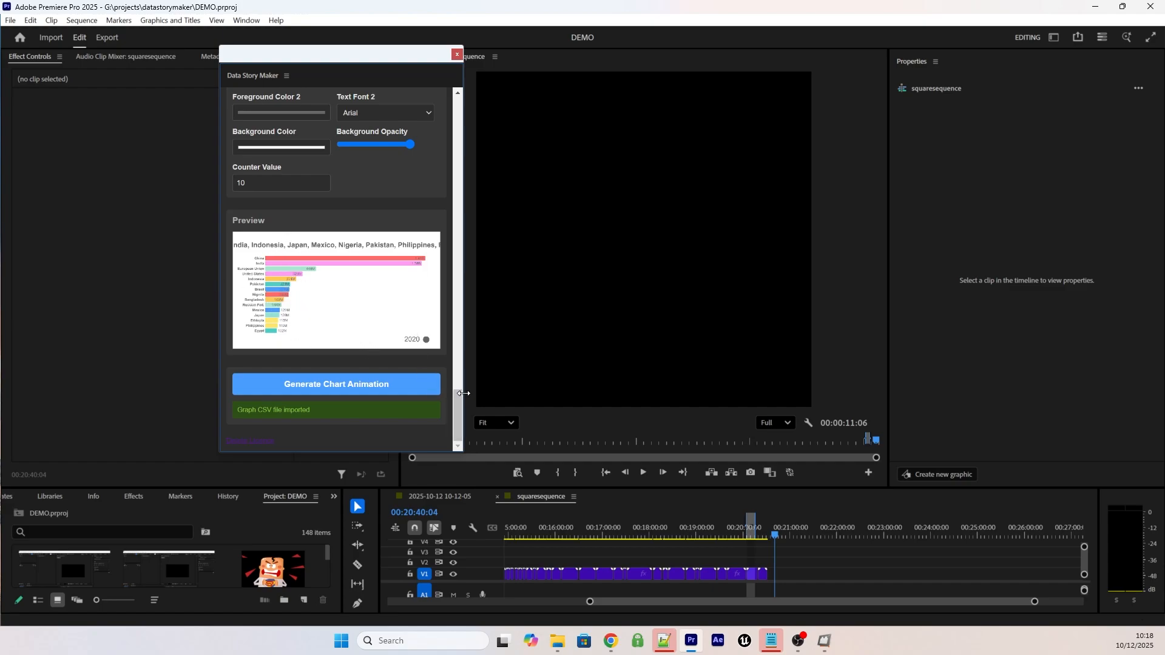
left_click_drag(456, 418, 449, 160)
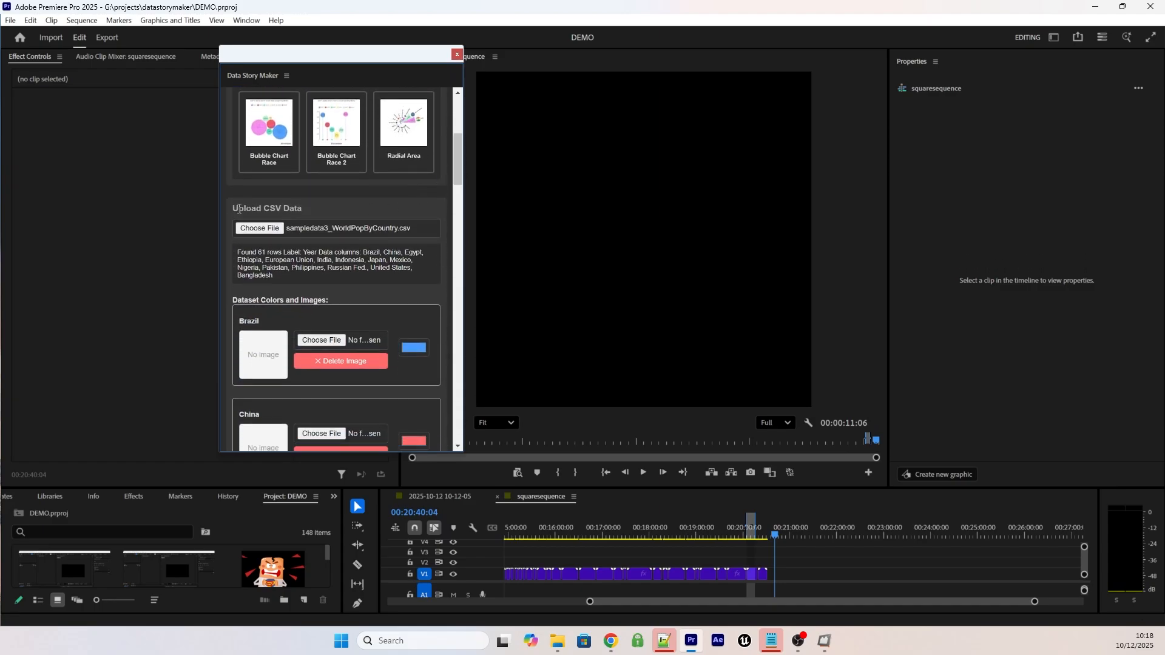
scroll(255, 208, "down", 1)
left_click_drag(241, 216, 309, 241)
left_click(285, 217)
left_click(319, 239)
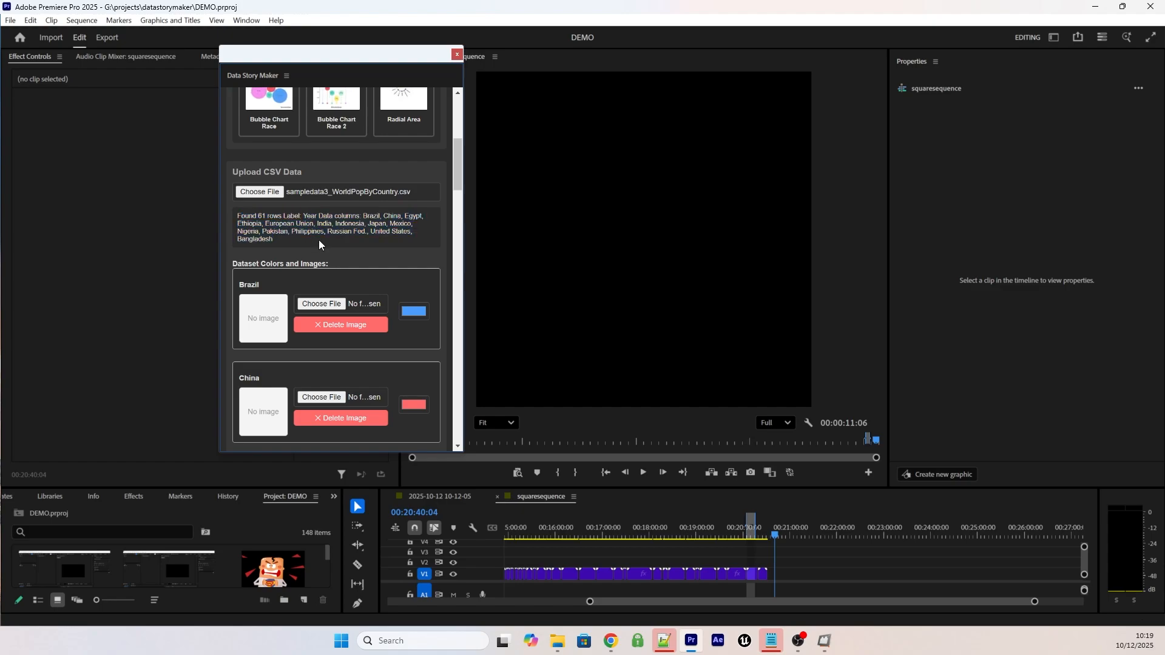
scroll(343, 230, "down", 1)
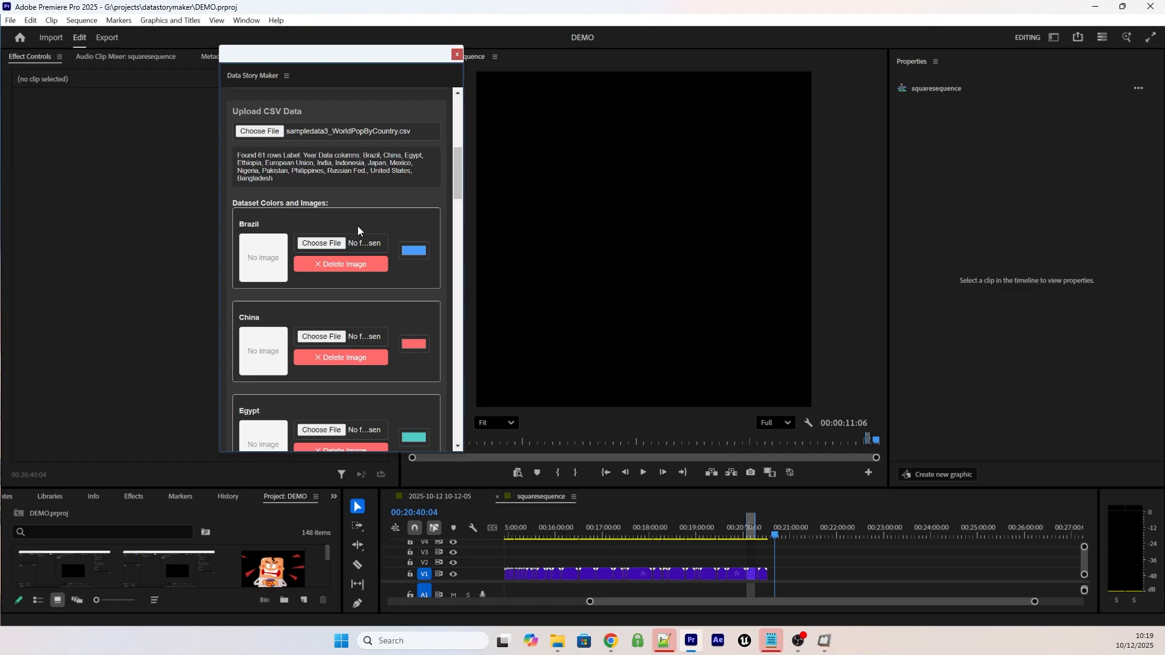
left_click_drag(303, 155, 327, 171)
left_click(340, 177)
Step: Assign the image "elections chart tutorial AE3.png" to Brazil and change Brazil's dataset color to a darker blue
left_click(323, 243)
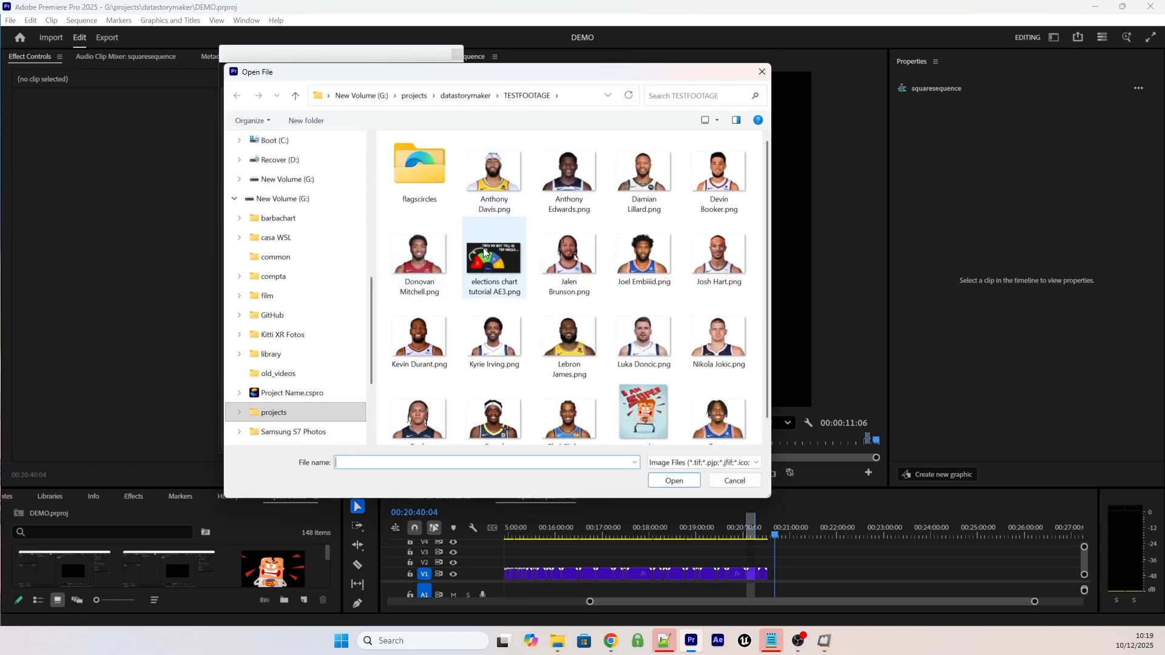
double_click(484, 253)
left_click(423, 255)
left_click_drag(504, 290, 522, 280)
left_click(398, 212)
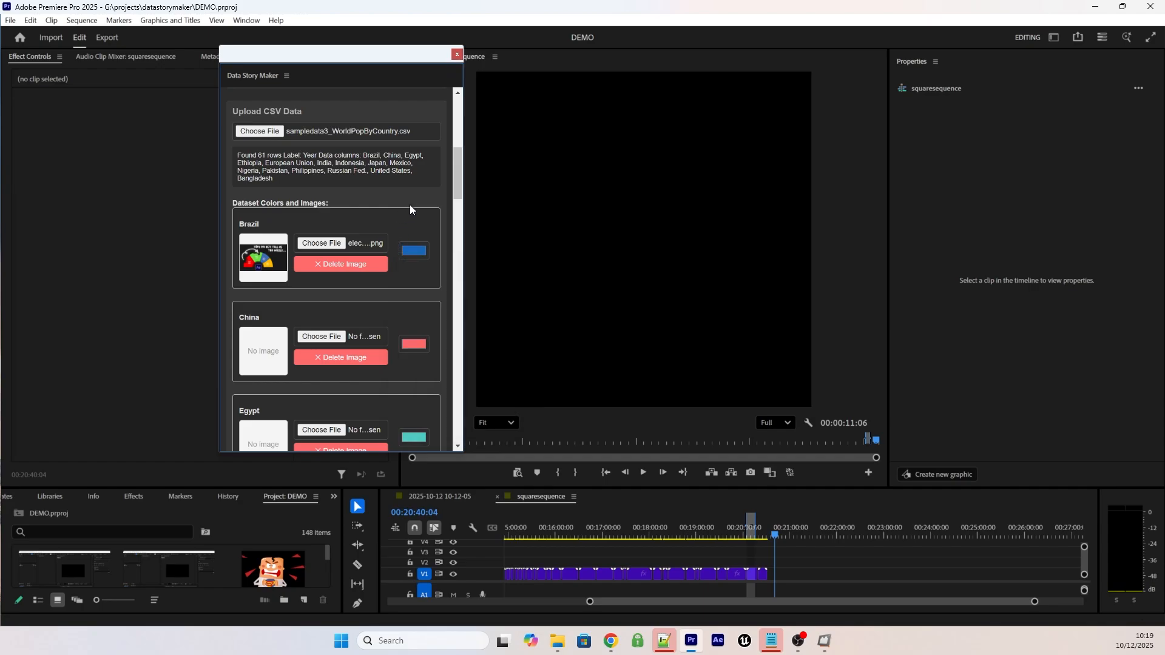
Step: Check how Brazil's image and color look in the bar chart race preview
scroll(311, 216, "down", 15)
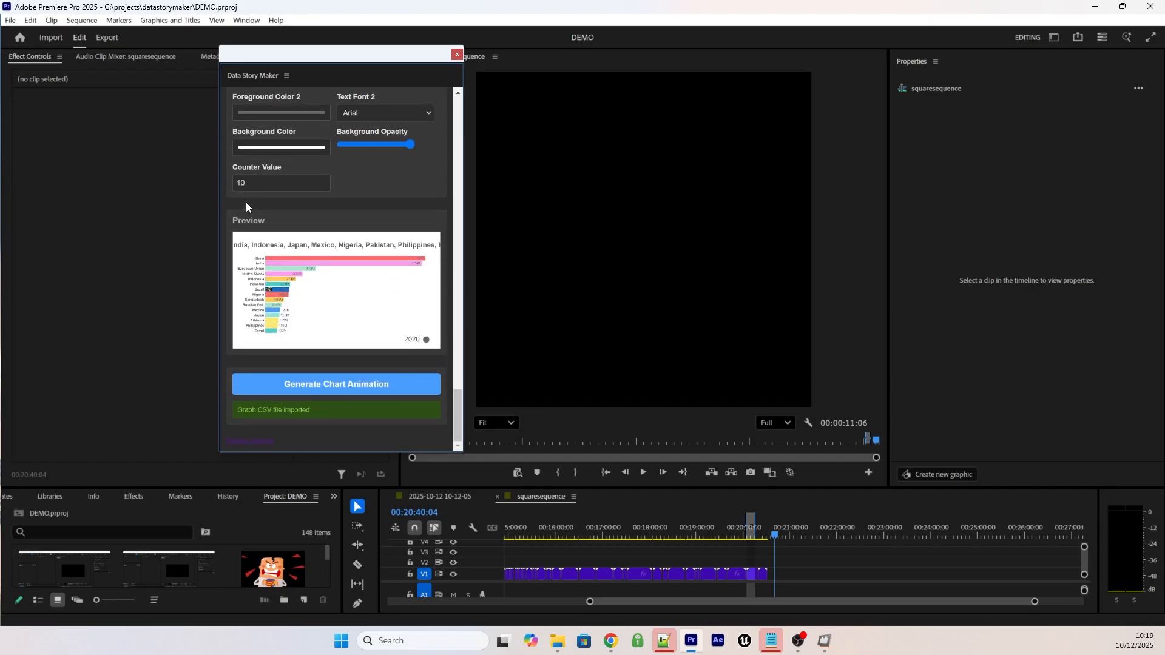
left_click_drag(234, 218, 277, 220)
scroll(364, 231, "up", 1)
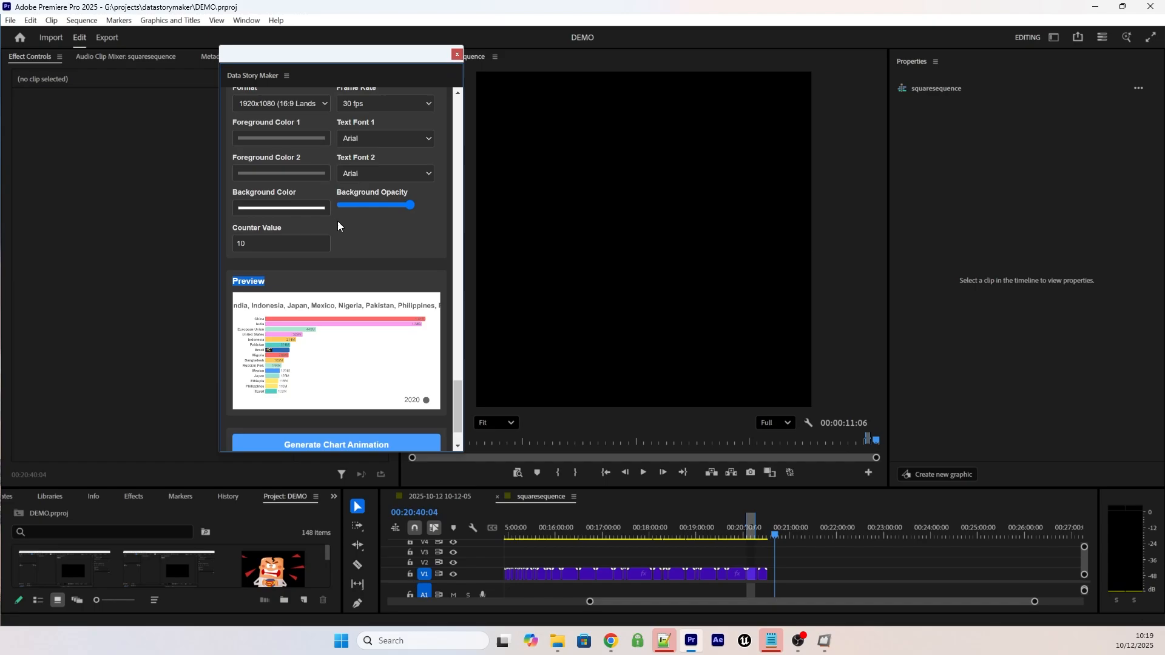
Step: Replace the chart title with "Test Bar Chart race"
scroll(341, 232, "up", 2)
left_click_drag(235, 141, 294, 132)
left_click(292, 142)
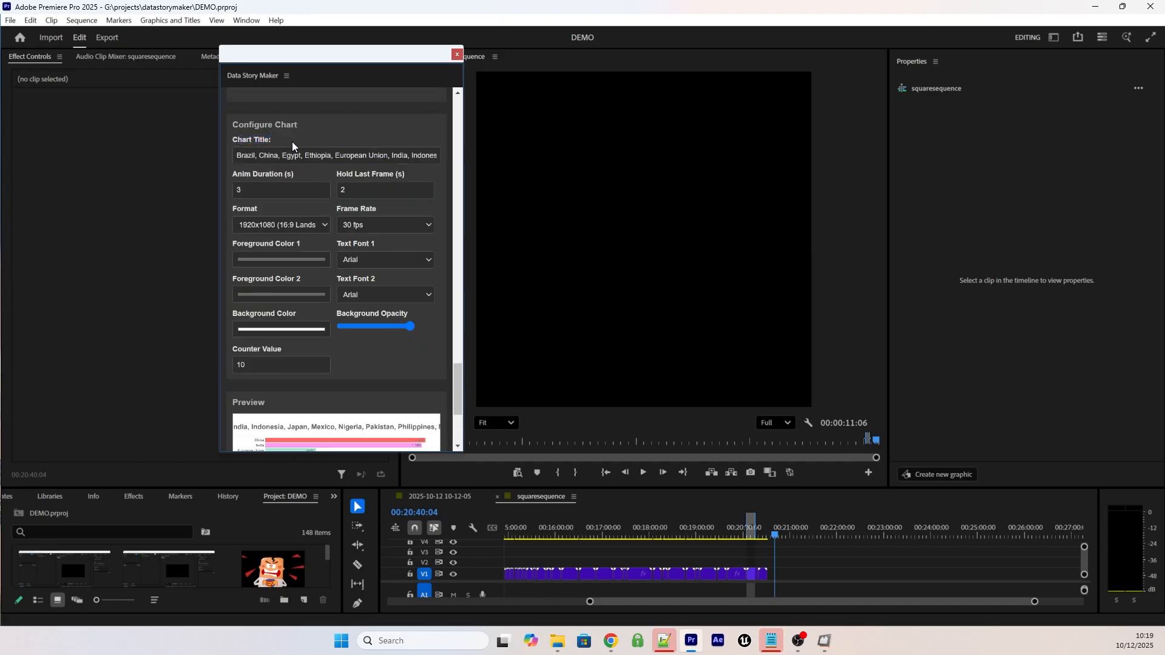
triple_click(248, 157)
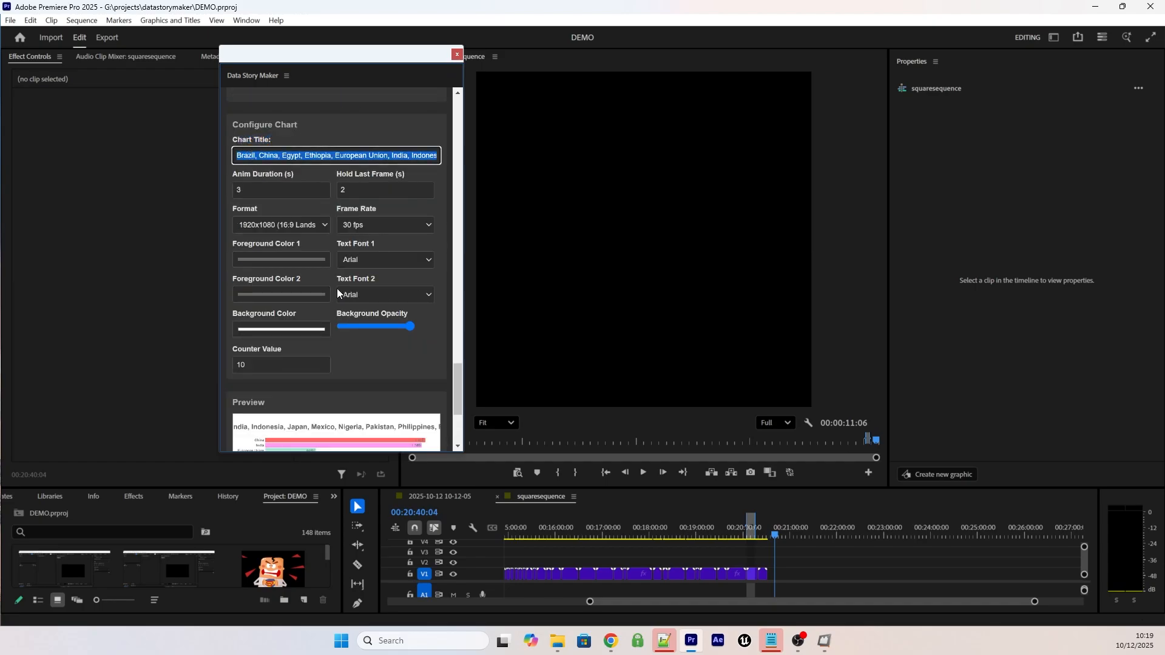
scroll(338, 293, "up", 1)
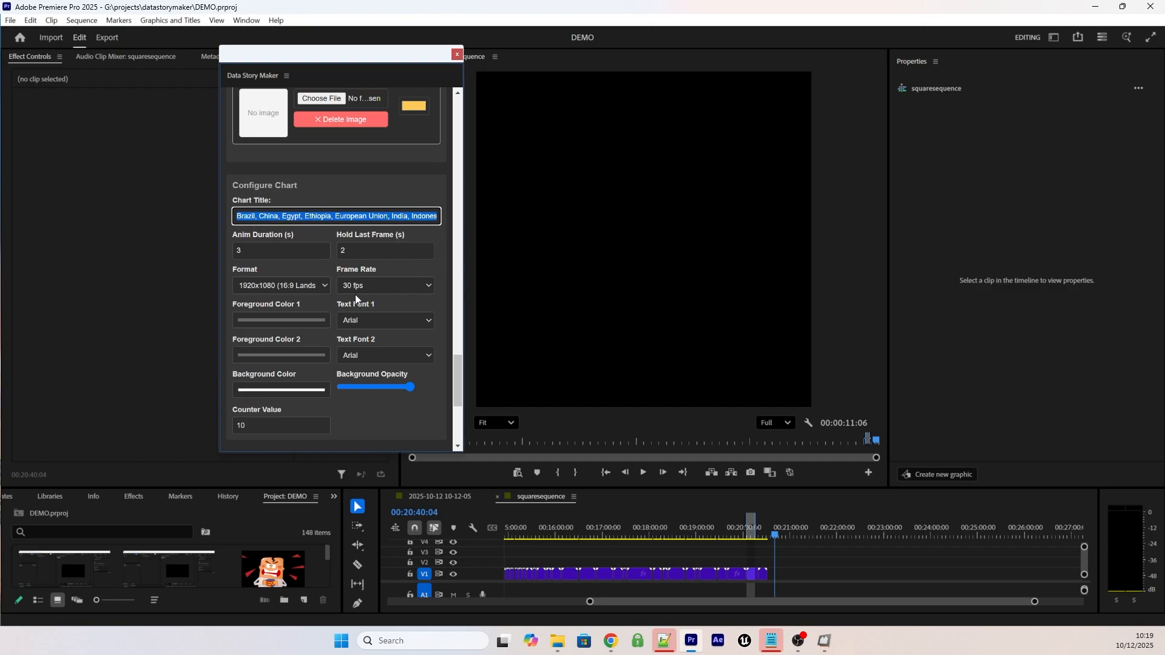
key("BackSpace")
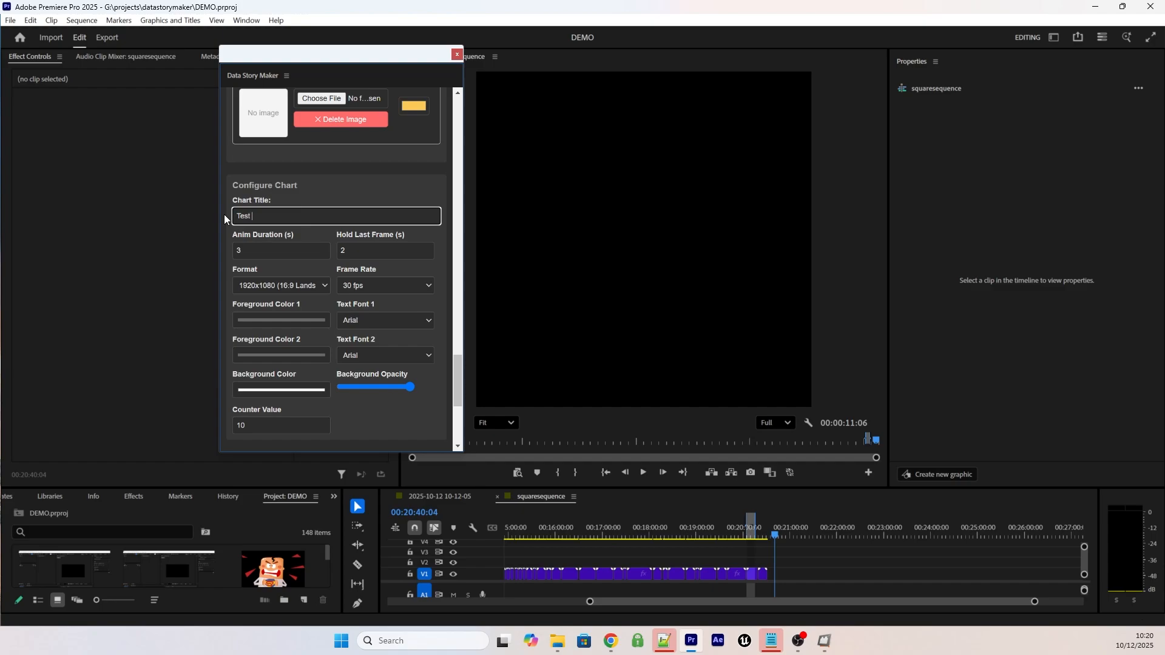
type("ar Caha")
key("BackSpace")
key("BackSpace")
key("BackSpace")
type("hart race")
left_click(323, 192)
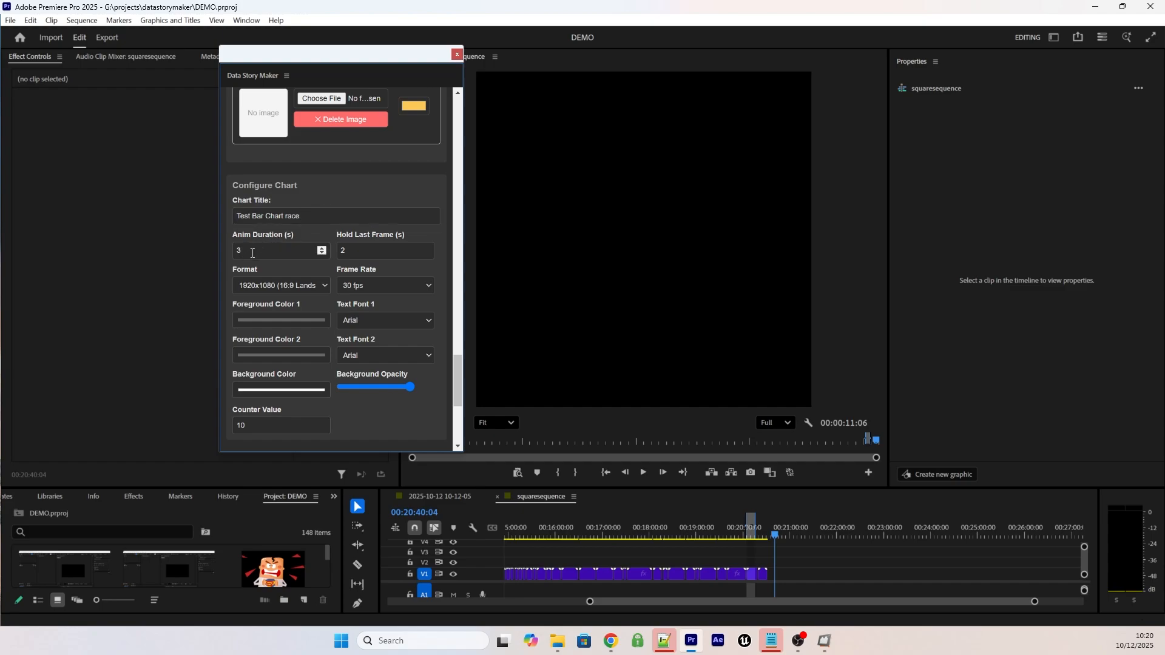
Step: Set the chart's animation duration to 20 seconds
left_click_drag(257, 250, 220, 255)
type("20")
left_click(320, 190)
left_click_drag(350, 249, 339, 250)
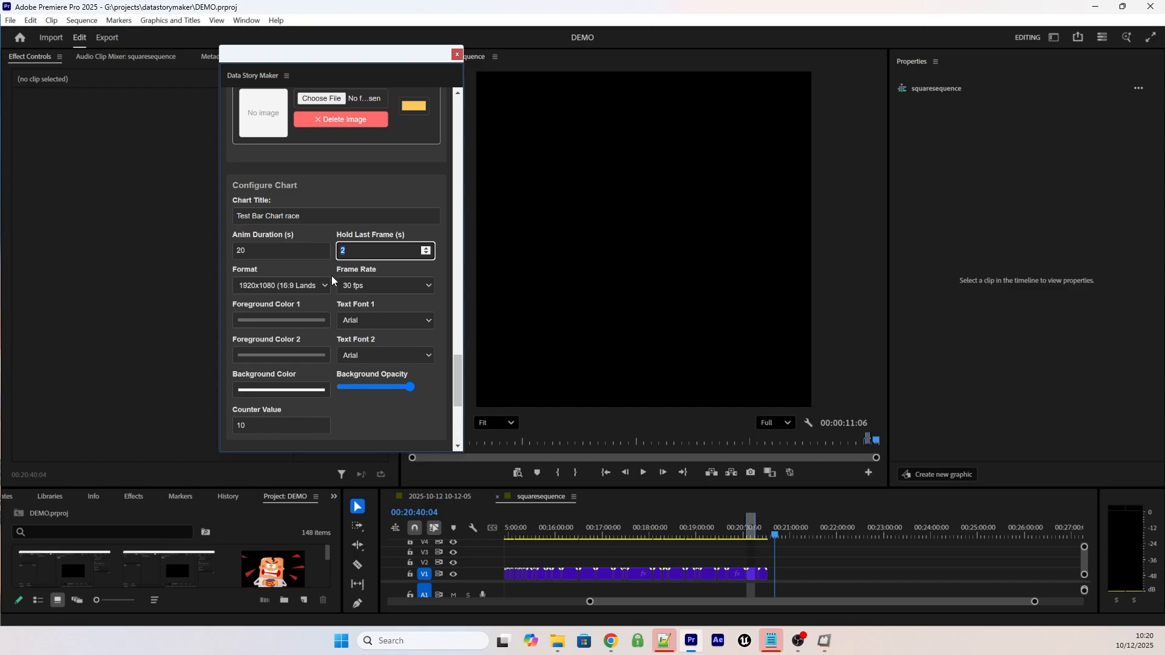
Step: Set the chart format to 1080x1080 (1:1 Square) and check the preview
scroll(335, 285, "down", 3)
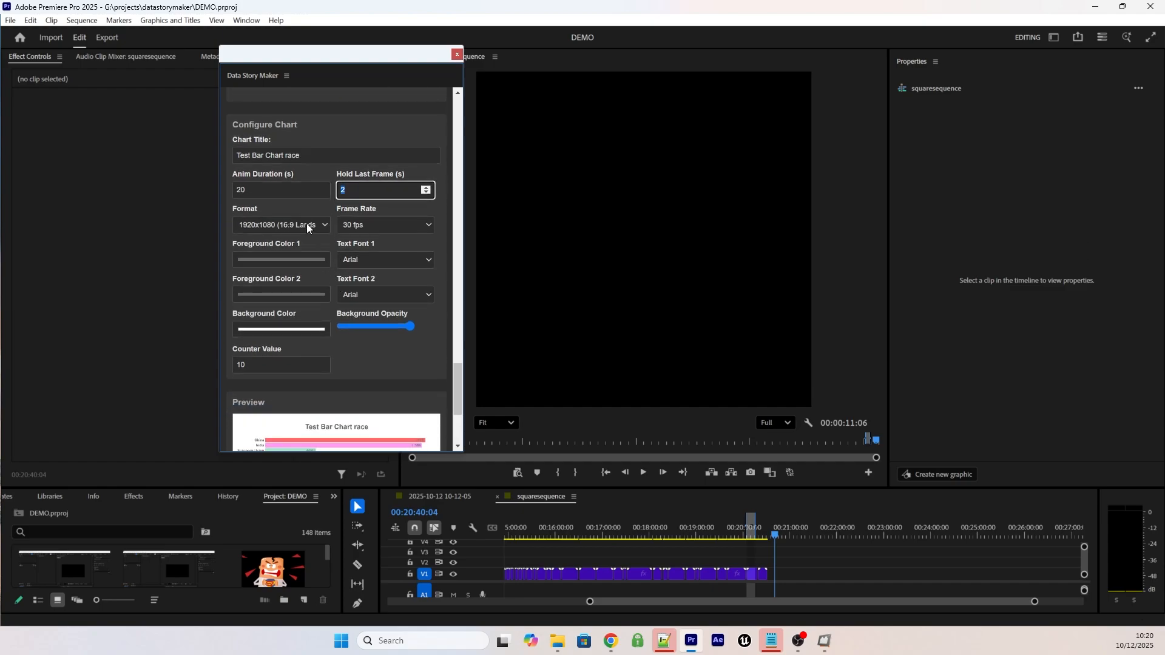
scroll(318, 203, "down", 2)
left_click(289, 102)
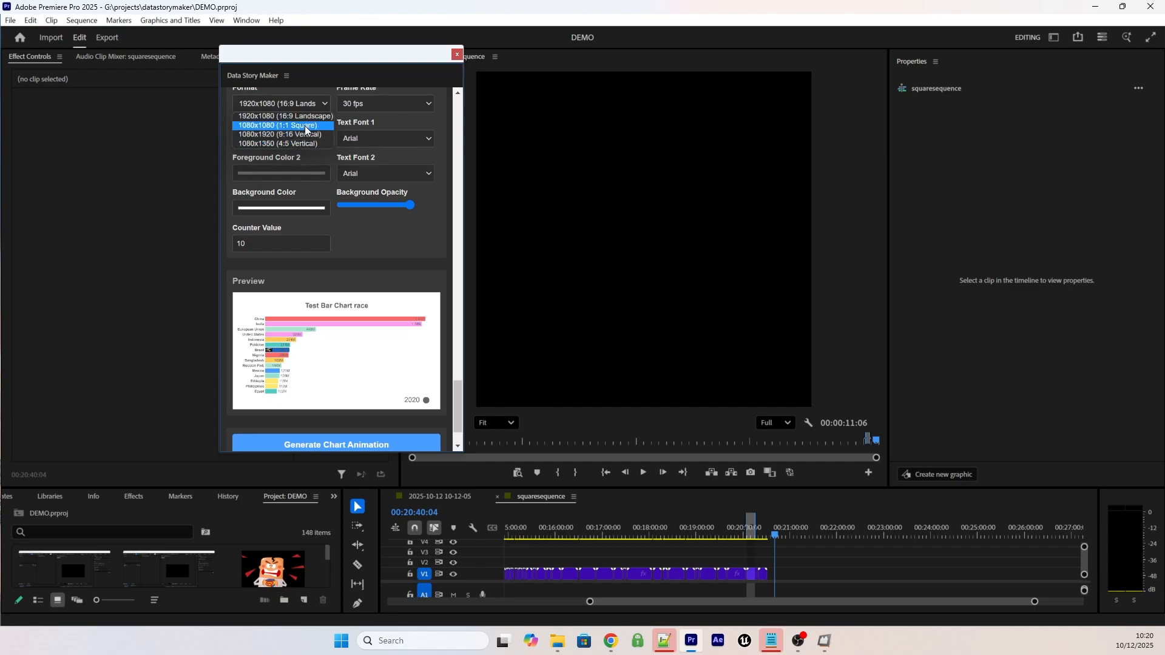
left_click(308, 125)
scroll(337, 232, "down", 1)
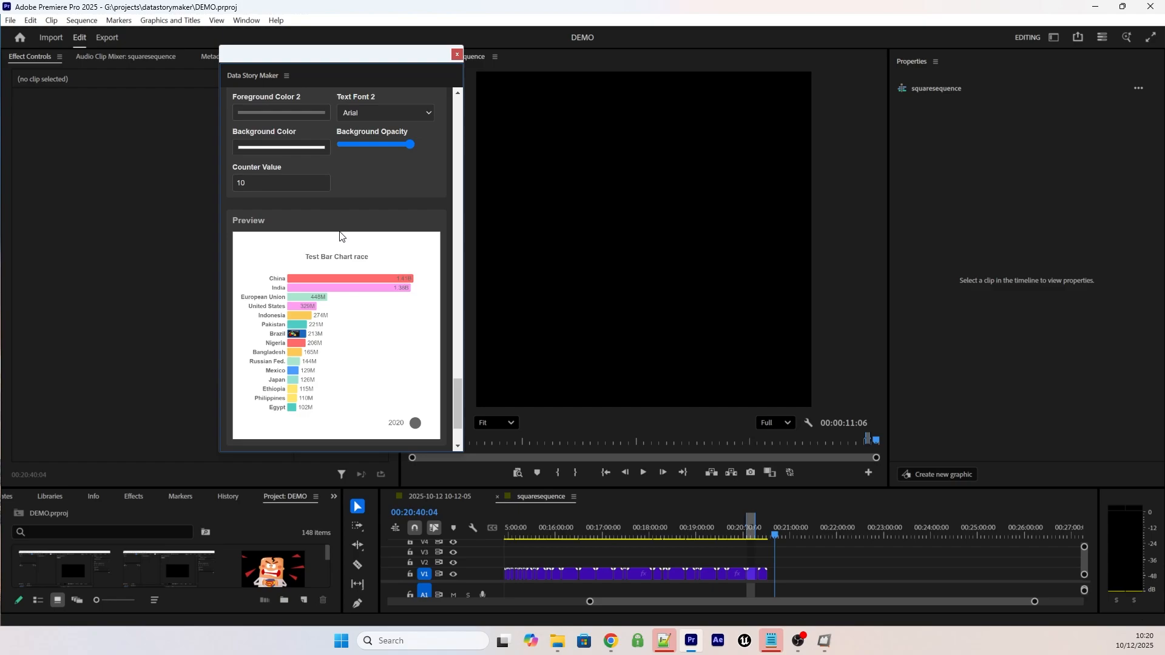
Step: Set the chart format to 1080x1920 (9:16 Vertical) and check the preview
scroll(338, 231, "up", 1)
scroll(285, 163, "up", 1)
left_click(286, 164)
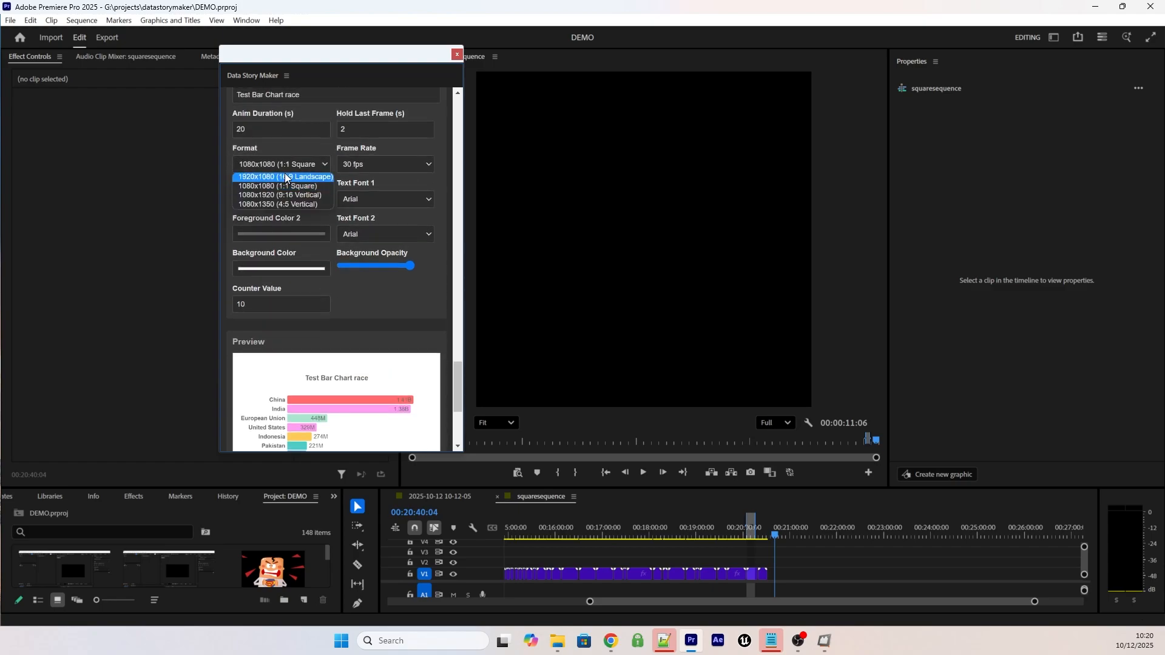
left_click(296, 183)
scroll(296, 183, "down", 1)
scroll(296, 184, "down", 4)
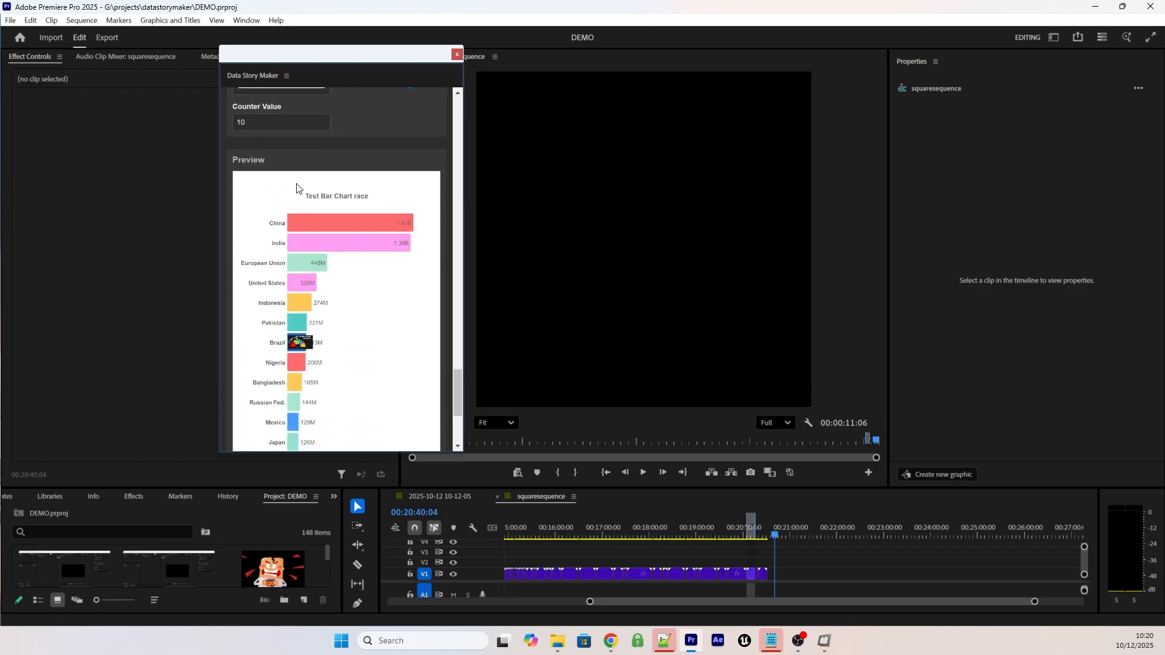
Step: Set the chart format to 1080x1350 (4:5 Vertical) and check the preview
scroll(296, 183, "up", 1)
scroll(296, 183, "up", 3)
left_click(293, 156)
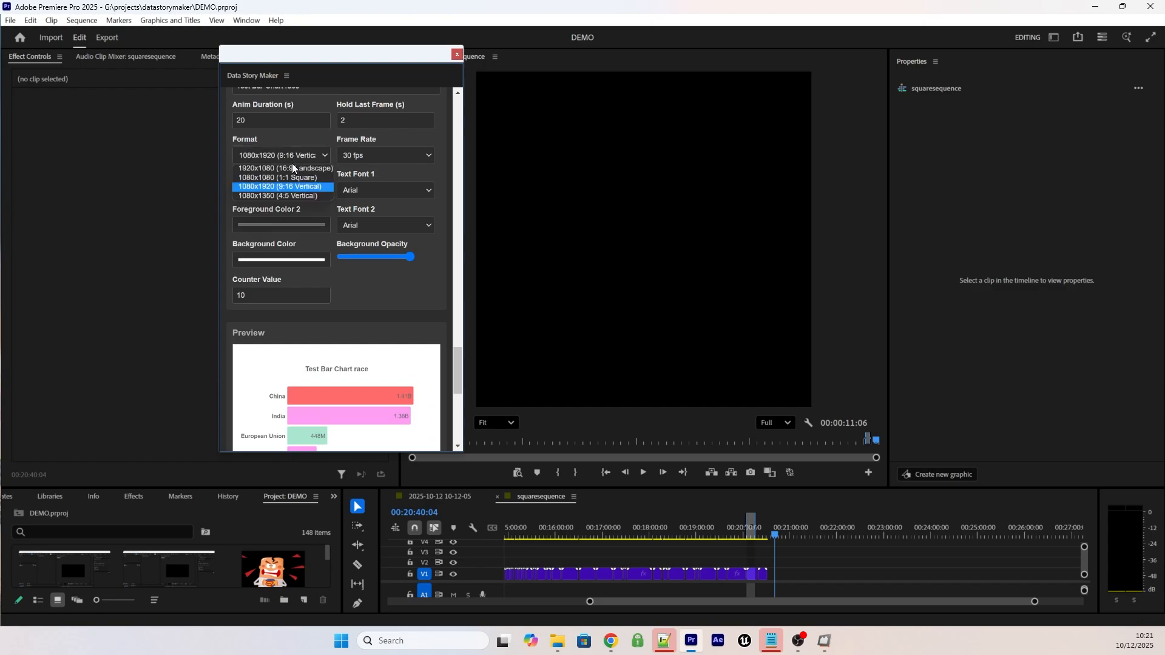
left_click(291, 191)
scroll(291, 192, "down", 4)
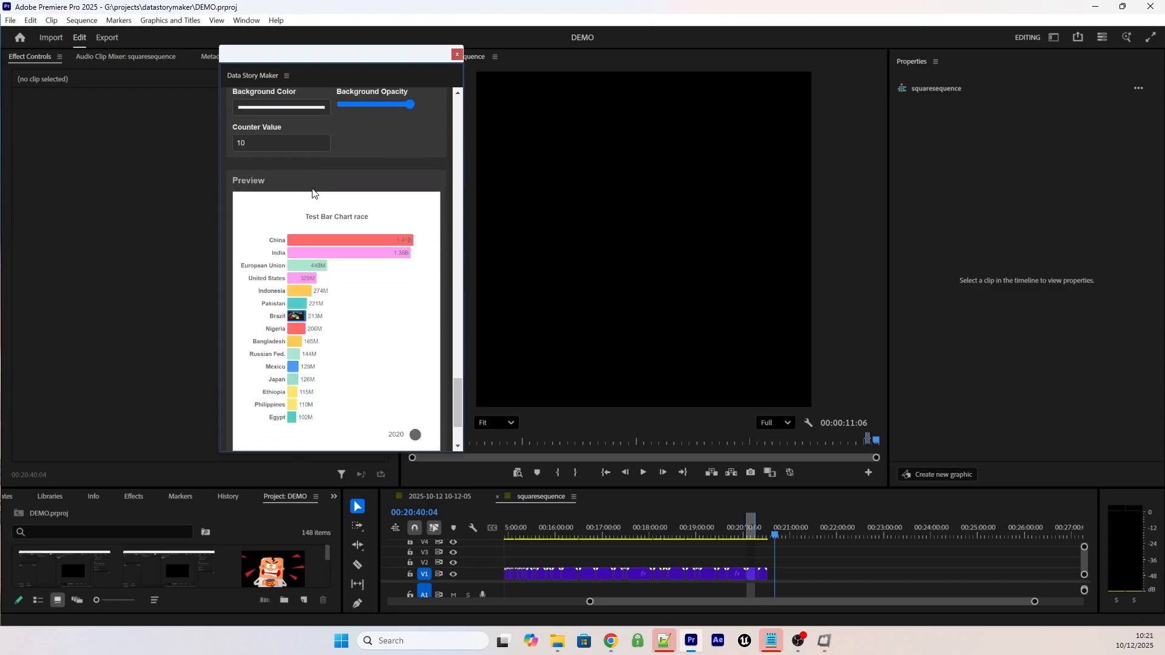
Step: Set the chart format back to 1080x1080 (1:1 Square)
scroll(312, 187, "up", 4)
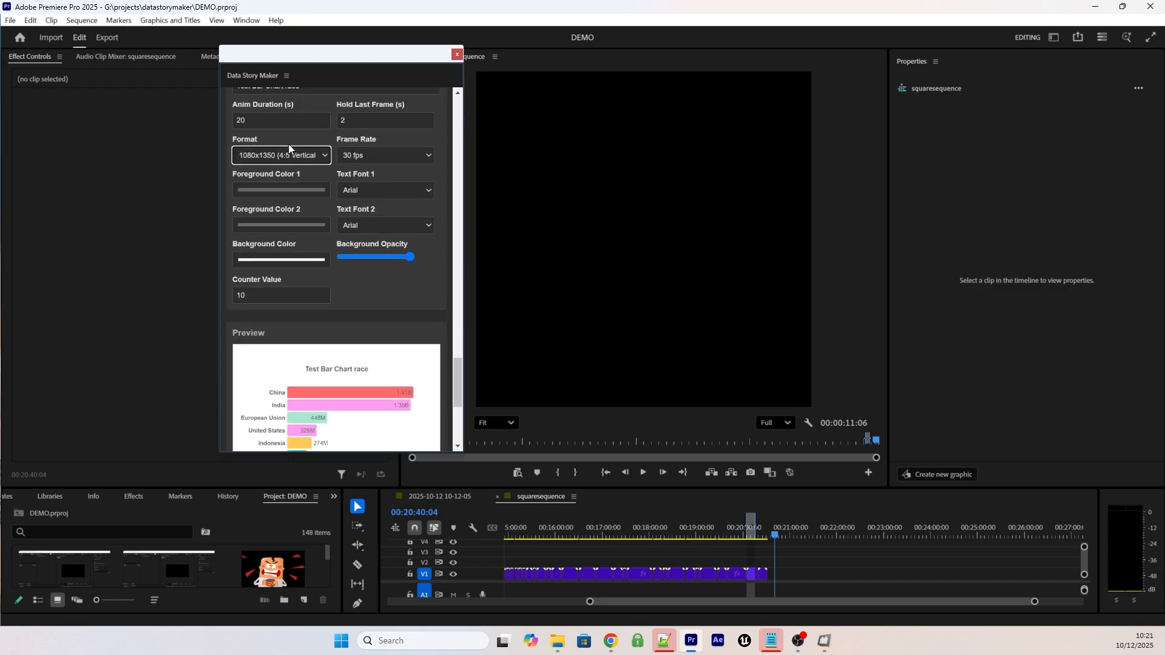
left_click(290, 156)
left_click(291, 178)
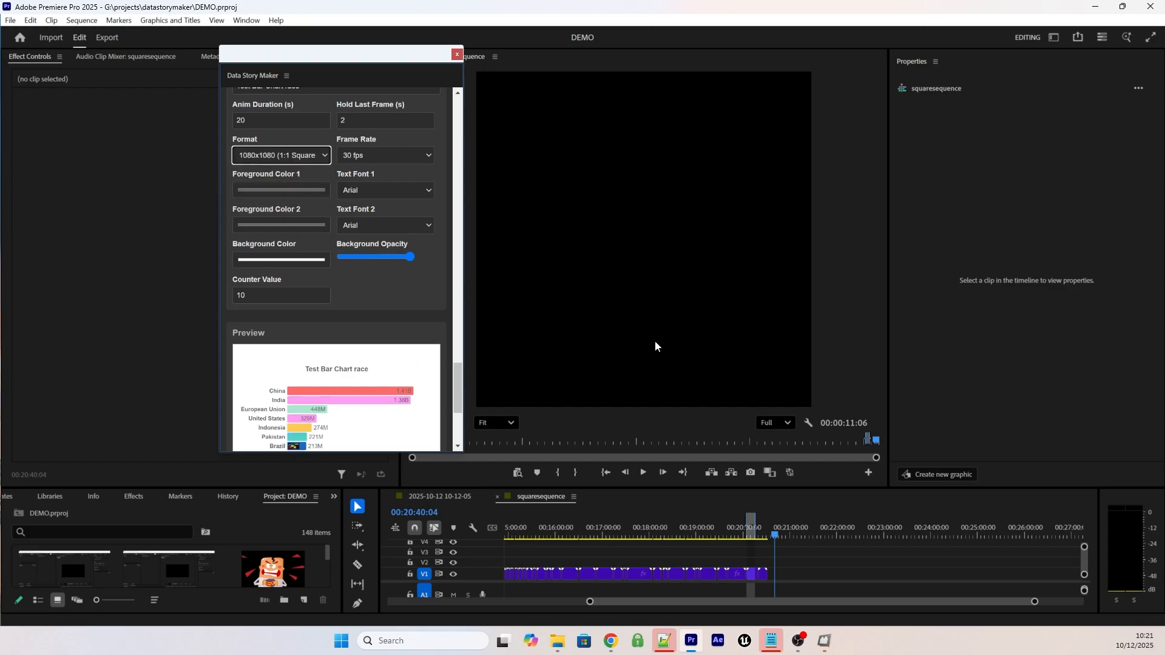
Step: Check the available frame rate options for the chart while keeping 30 fps
scroll(284, 204, "up", 1)
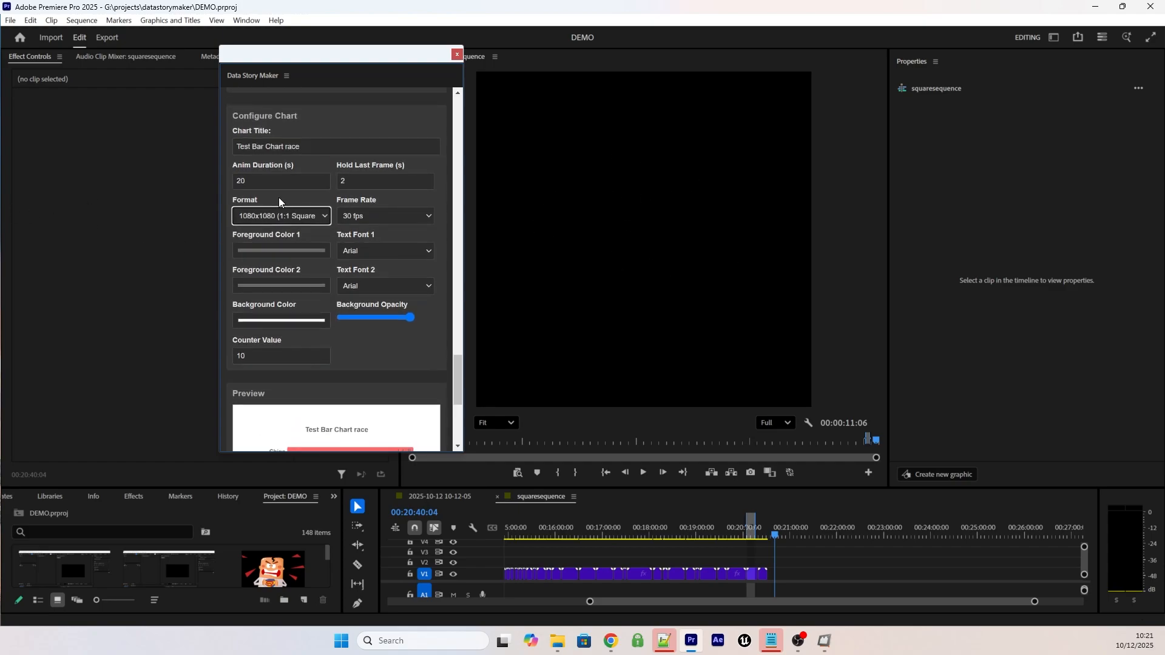
left_click(362, 216)
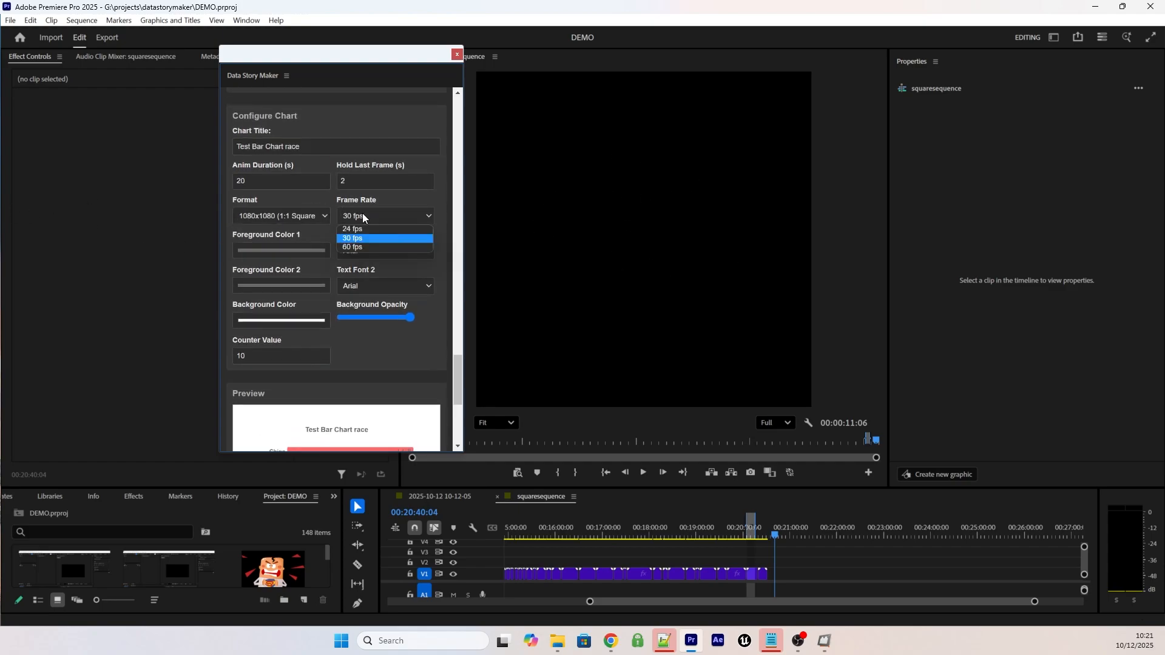
left_click(340, 192)
Step: Change Foreground Color 1 to a darker shade and set Text Font 1 to Arial Black
scroll(322, 206, "down", 1)
scroll(323, 210, "down", 2)
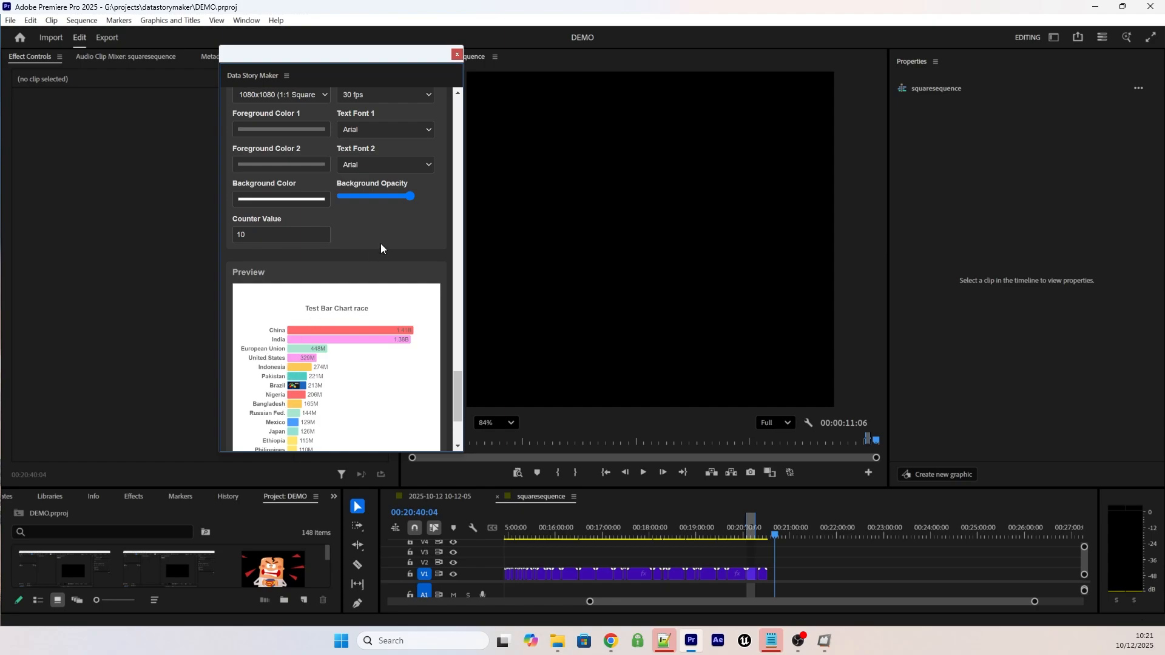
left_click(295, 126)
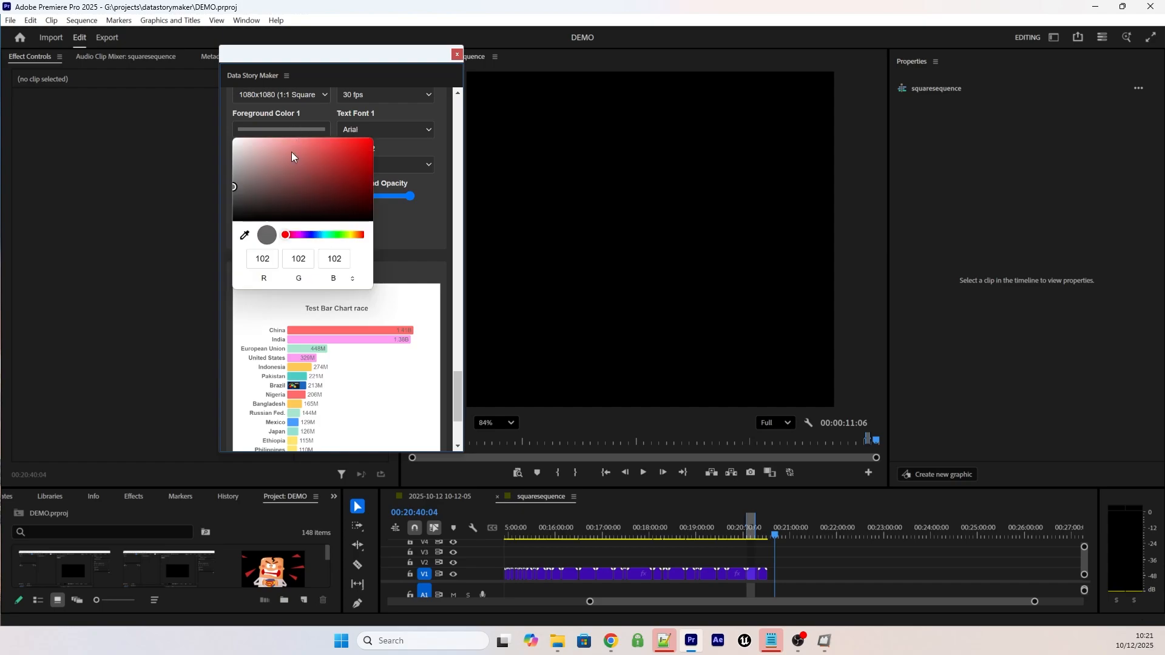
left_click(389, 224)
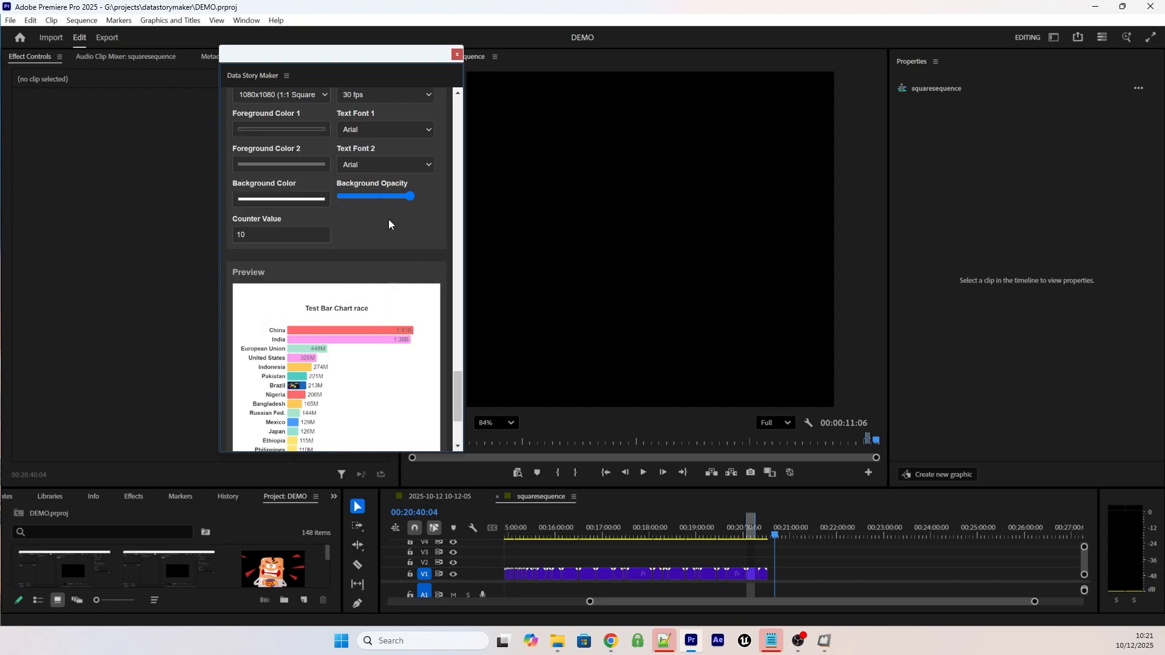
left_click(376, 128)
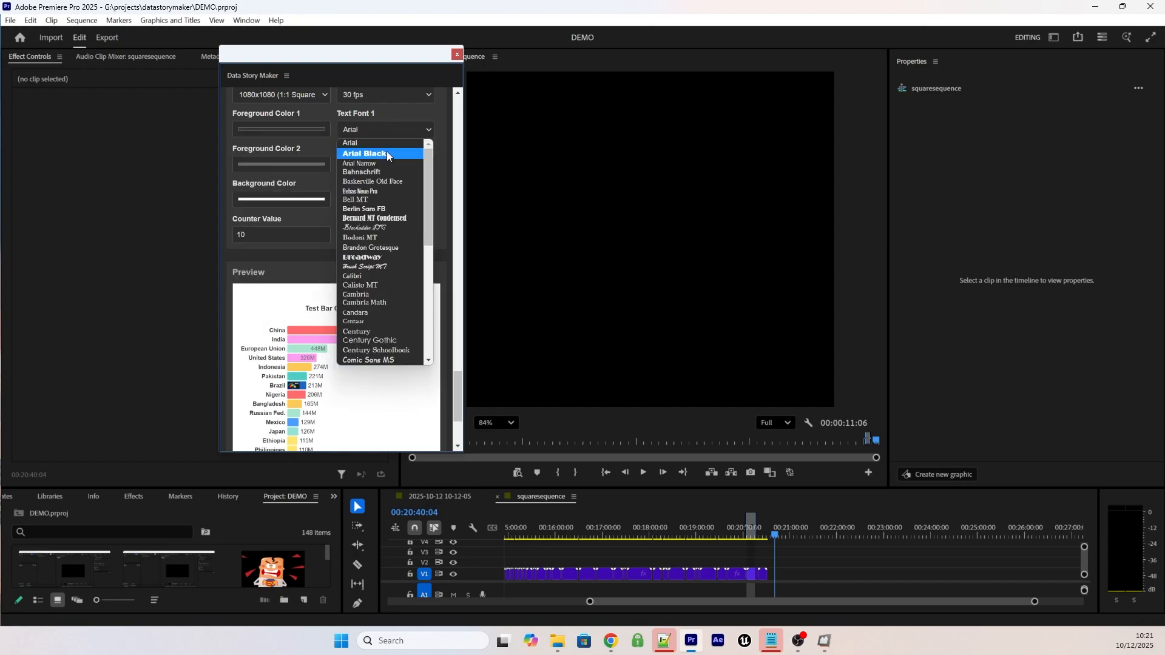
left_click(387, 154)
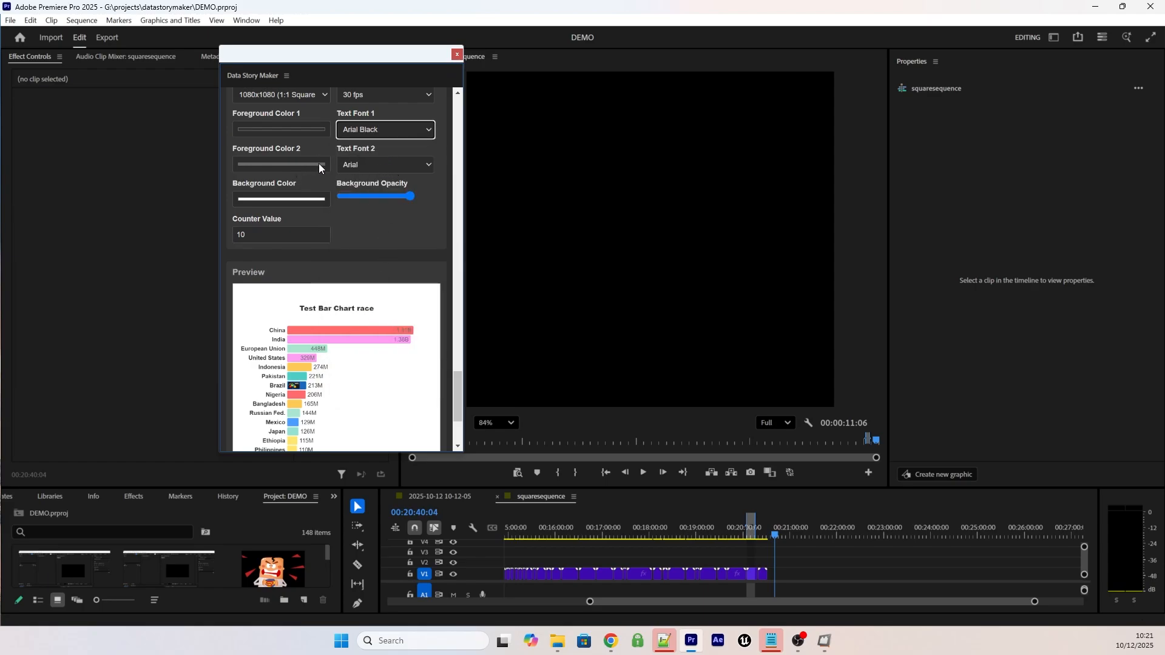
Step: Try a red background color (RGB 218, 1, 1) for the chart
scroll(346, 240, "down", 1)
left_click(257, 139)
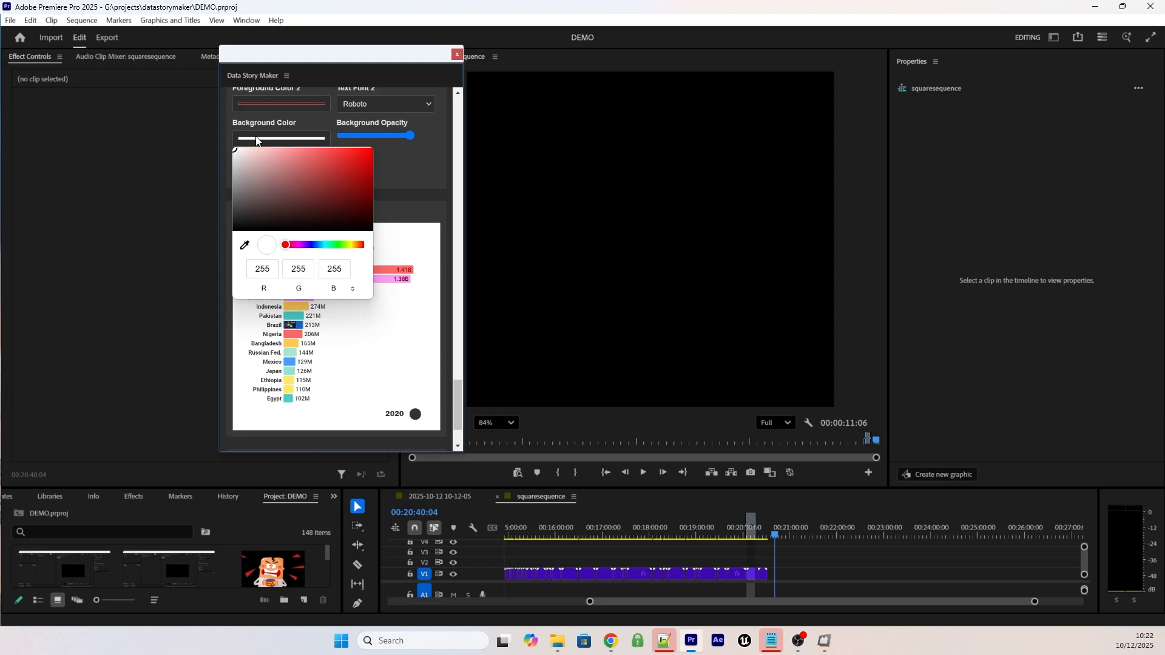
left_click(371, 160)
left_click(401, 180)
Step: Set the chart's background color back to white
left_click(261, 141)
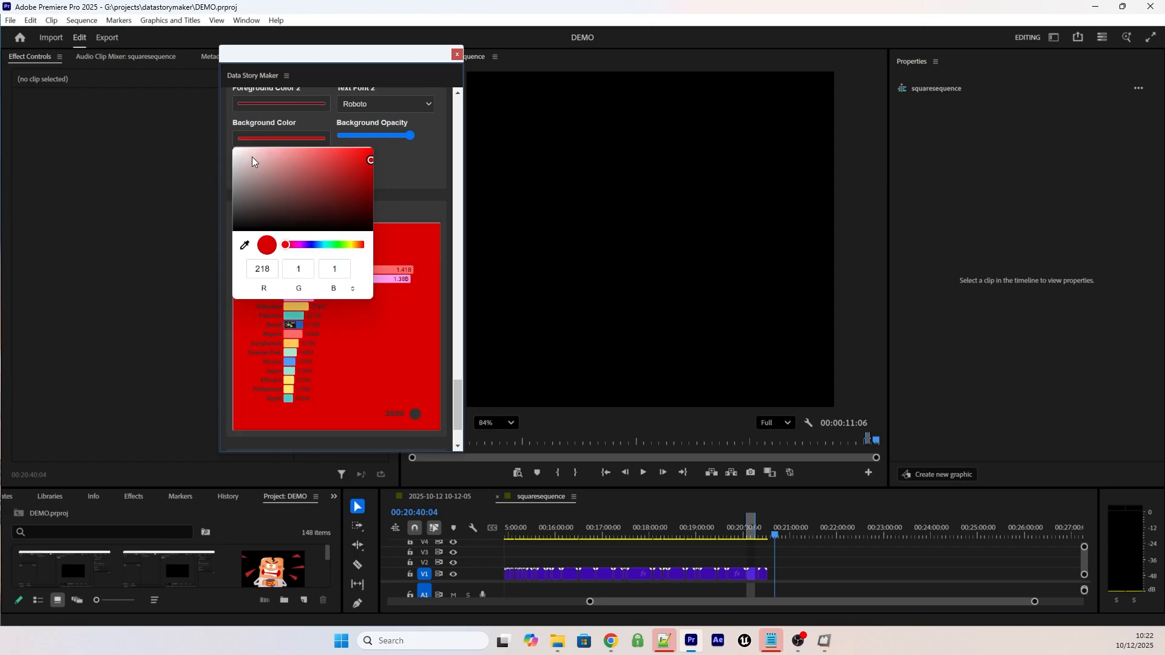
left_click(252, 157)
left_click(406, 165)
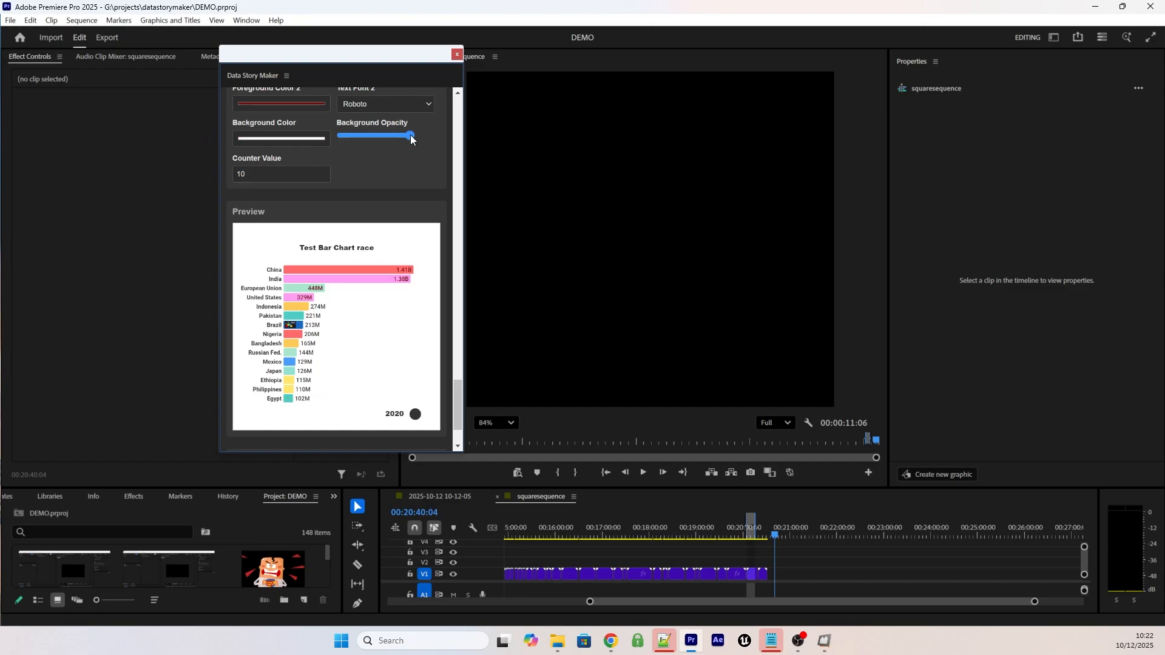
Step: Try a lower background opacity for the chart and restore it to full
left_click_drag(377, 137, 358, 137)
left_click_drag(375, 135, 418, 138)
Step: Inspect the Counter Value setting and the available counter chart types, and return to the graph types
left_click(323, 176)
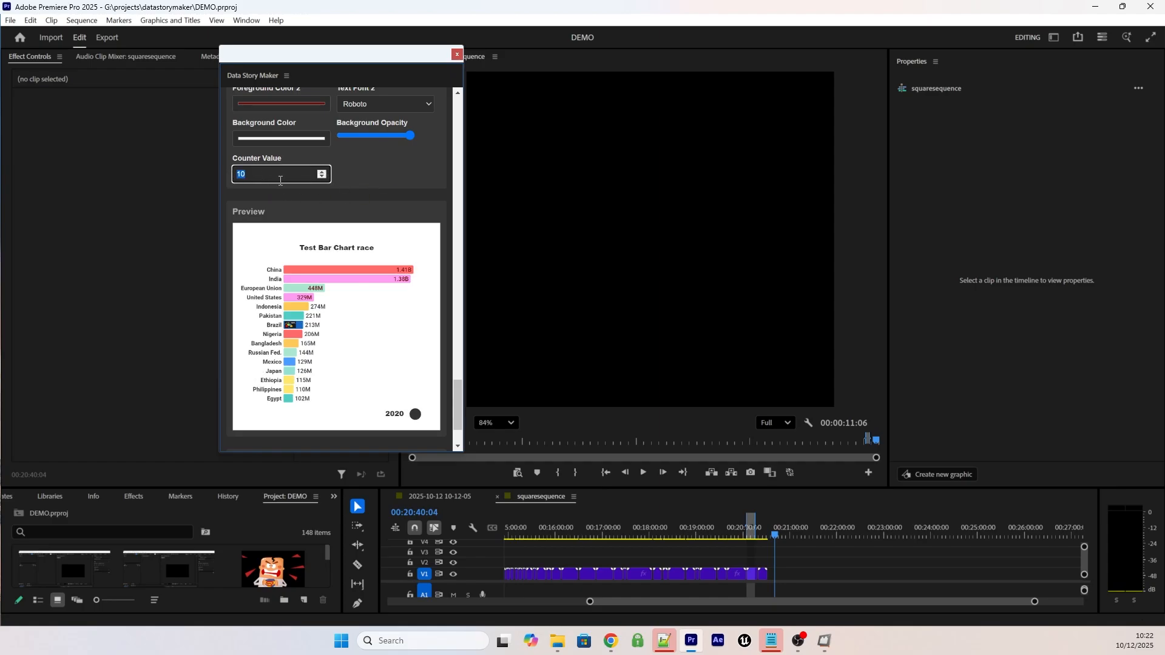
scroll(340, 179, "up", 20)
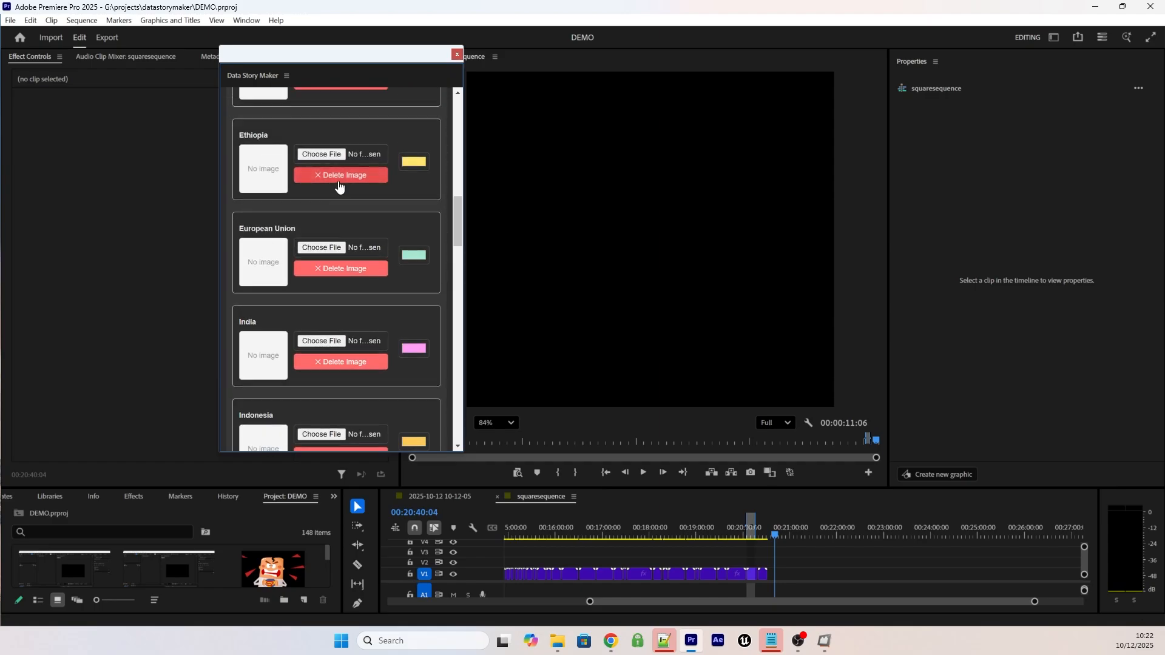
left_click(313, 100)
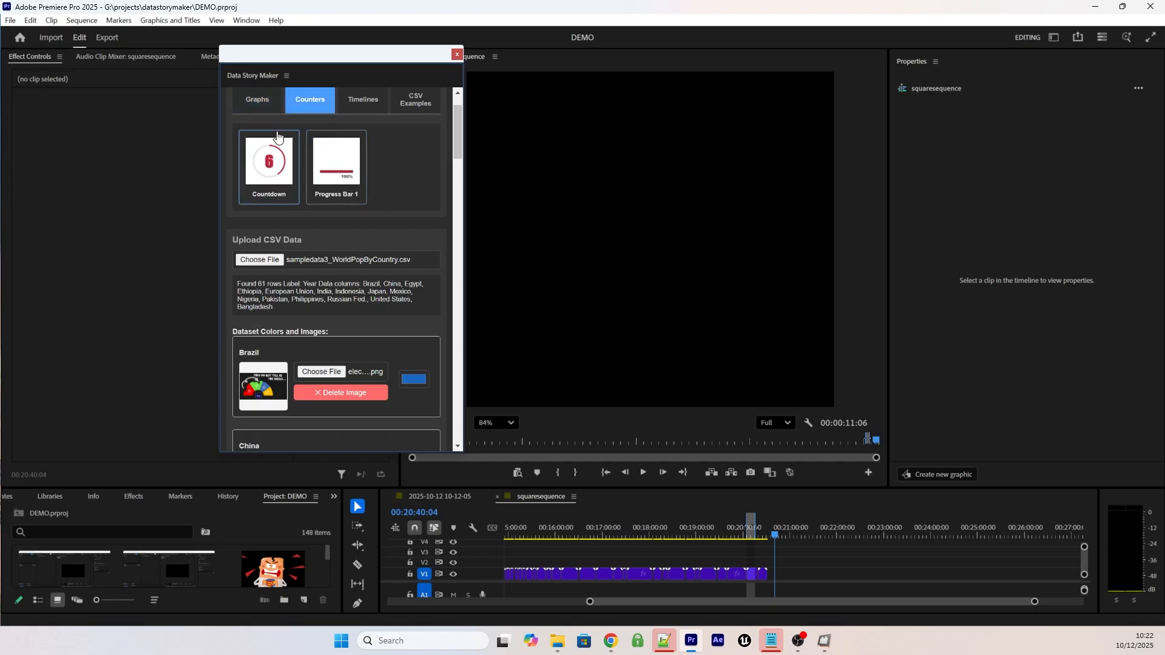
left_click(260, 108)
Step: Place the playhead at 00:20:37:24, after the last timeline clip, and generate the bar chart race animation
scroll(318, 282, "down", 20)
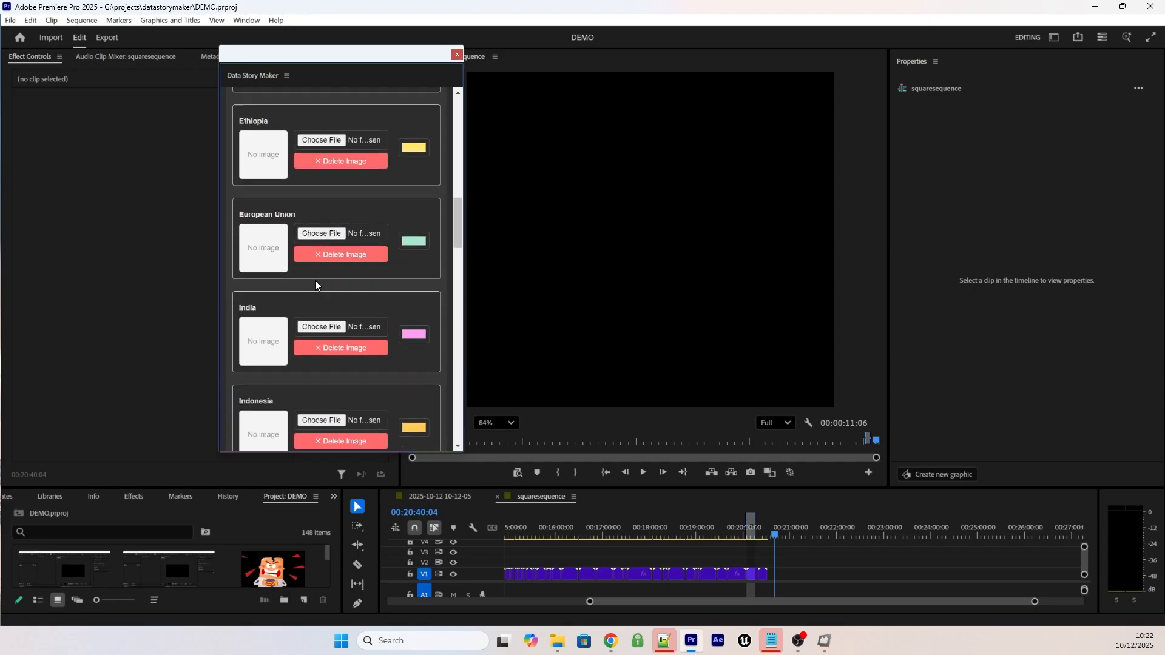
scroll(364, 243, "down", 3)
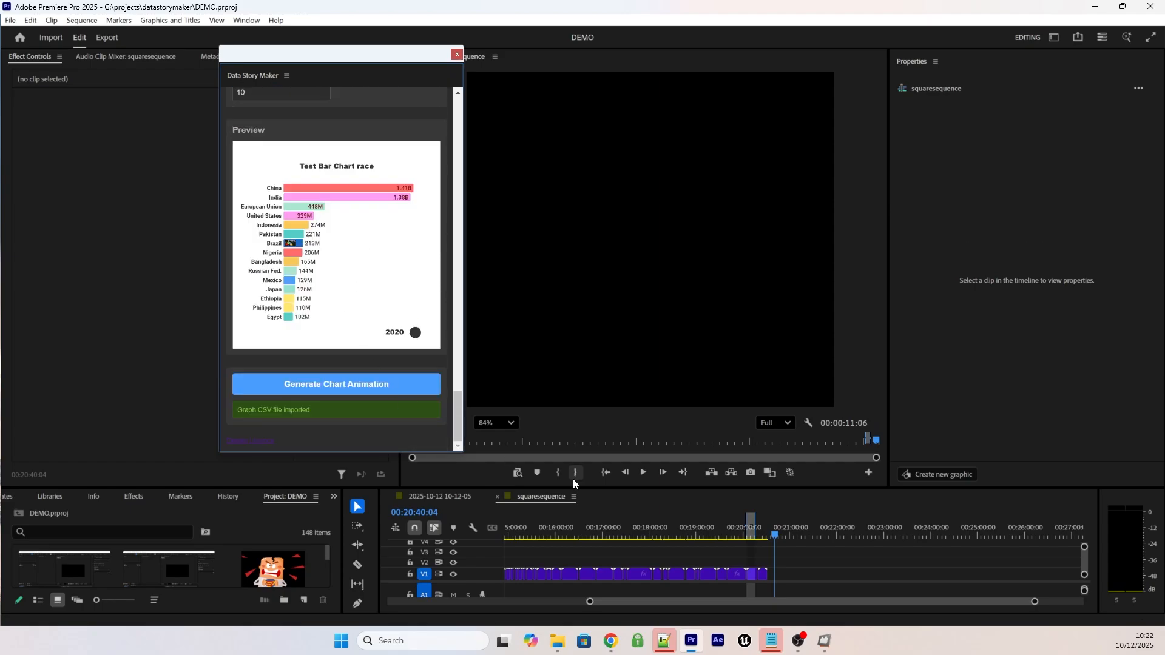
left_click(775, 537)
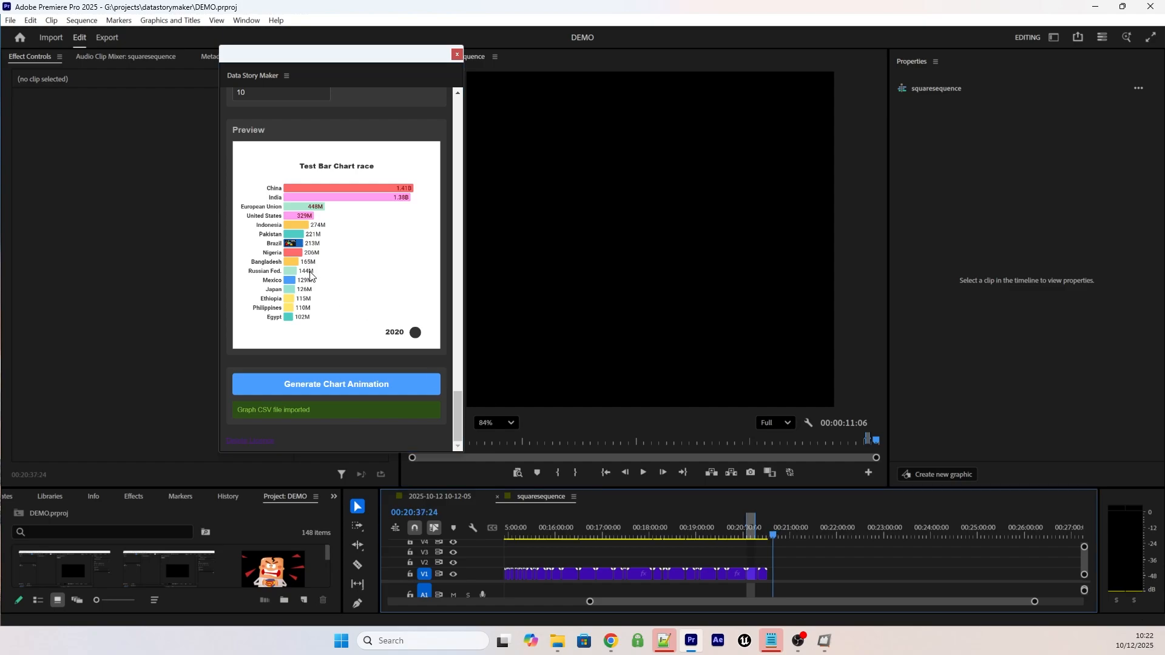
left_click(346, 393)
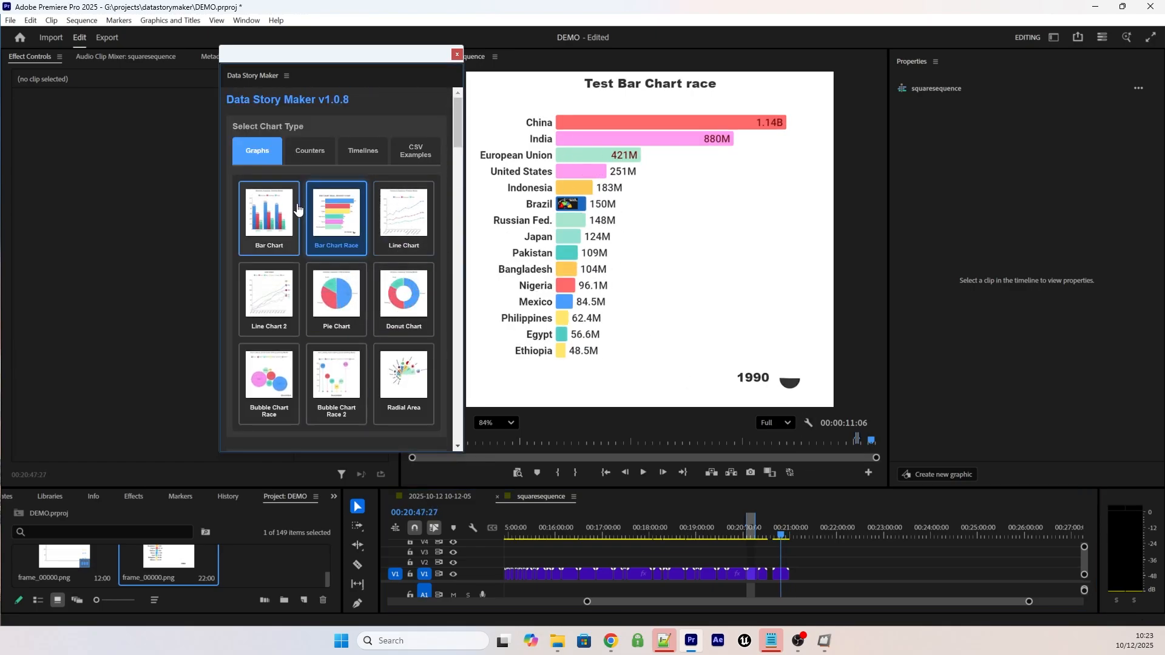
Step: Select the Line Chart type for the population data and check its preview
scroll(312, 215, "down", 1)
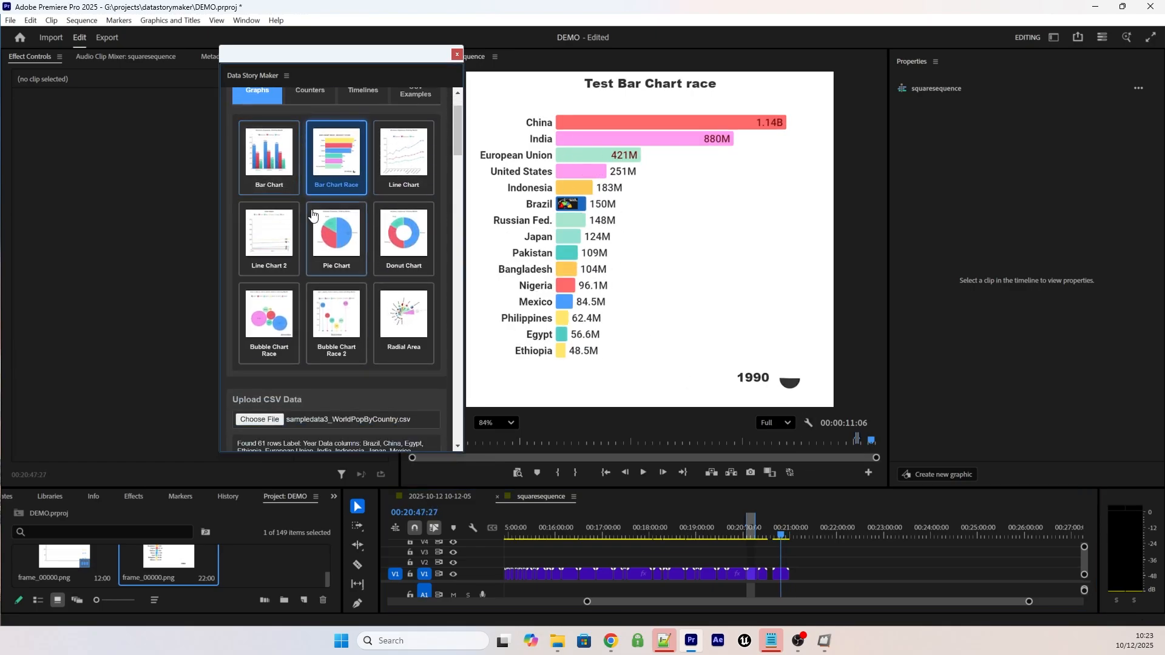
left_click(412, 158)
left_click_drag(456, 133, 460, 405)
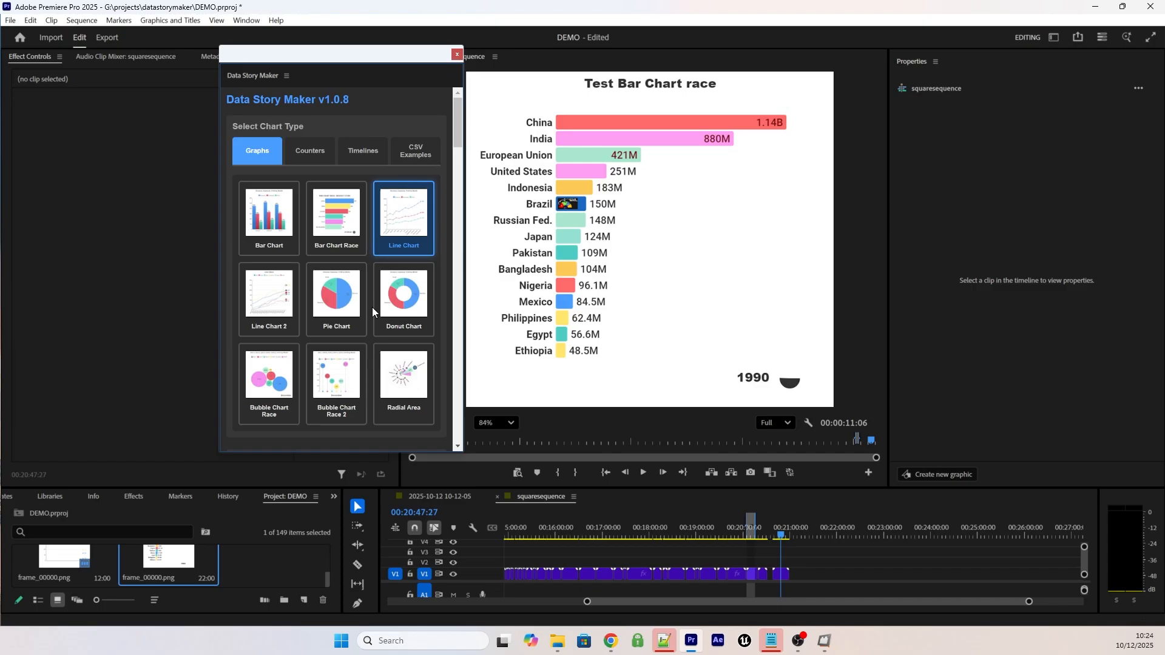
Step: Select the Bubble Chart Race 2 type for the population data and generate its animation
scroll(349, 285, "down", 2)
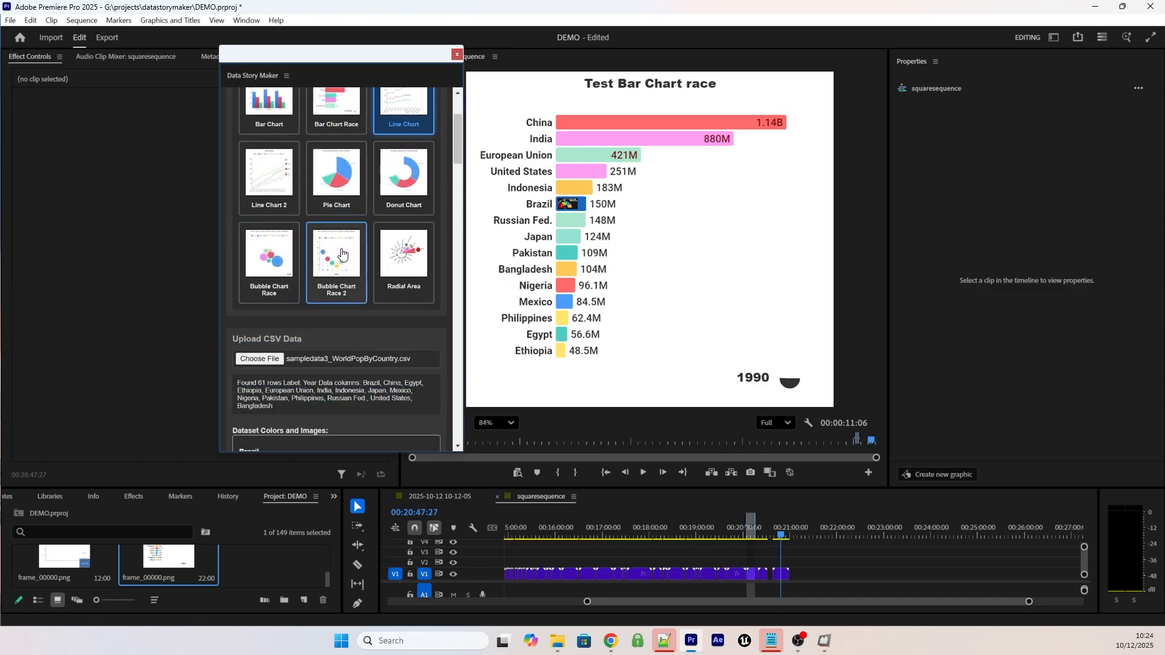
left_click(337, 258)
scroll(456, 133, "down", 1)
left_click_drag(456, 135, 461, 408)
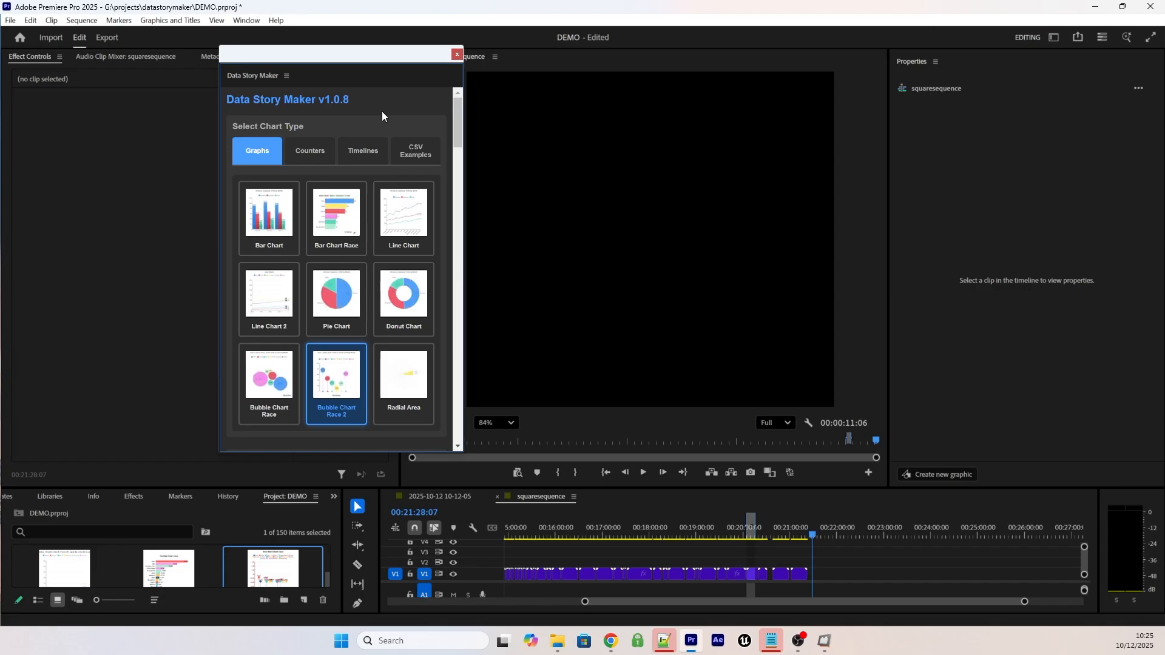
scroll(338, 224, "down", 1)
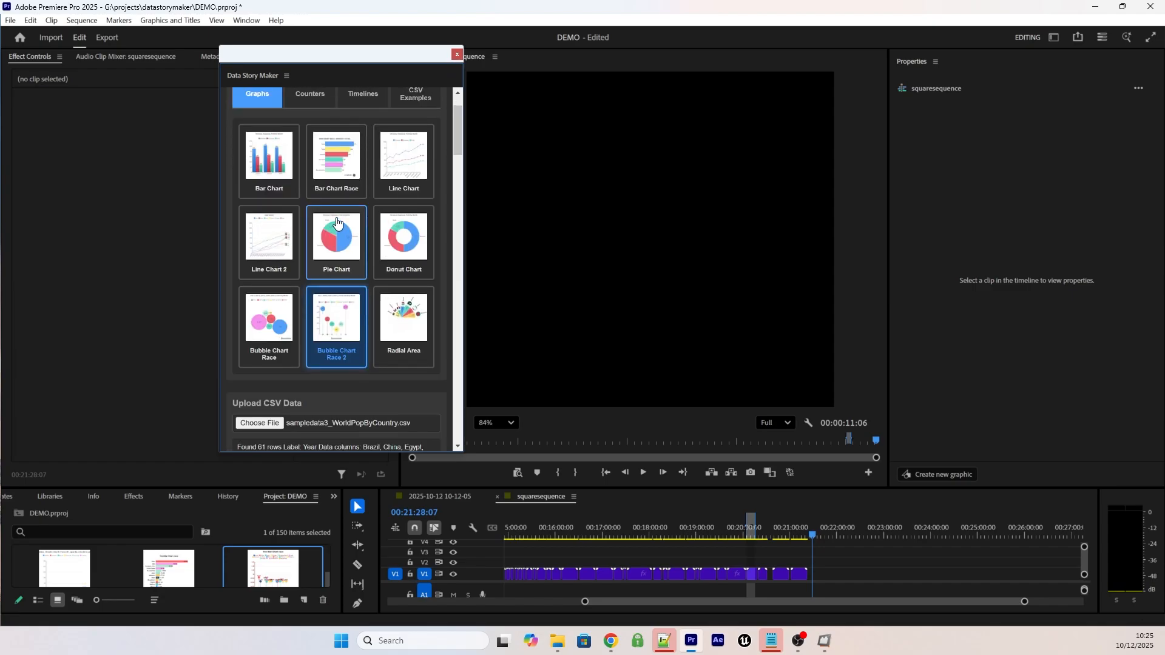
scroll(337, 224, "up", 1)
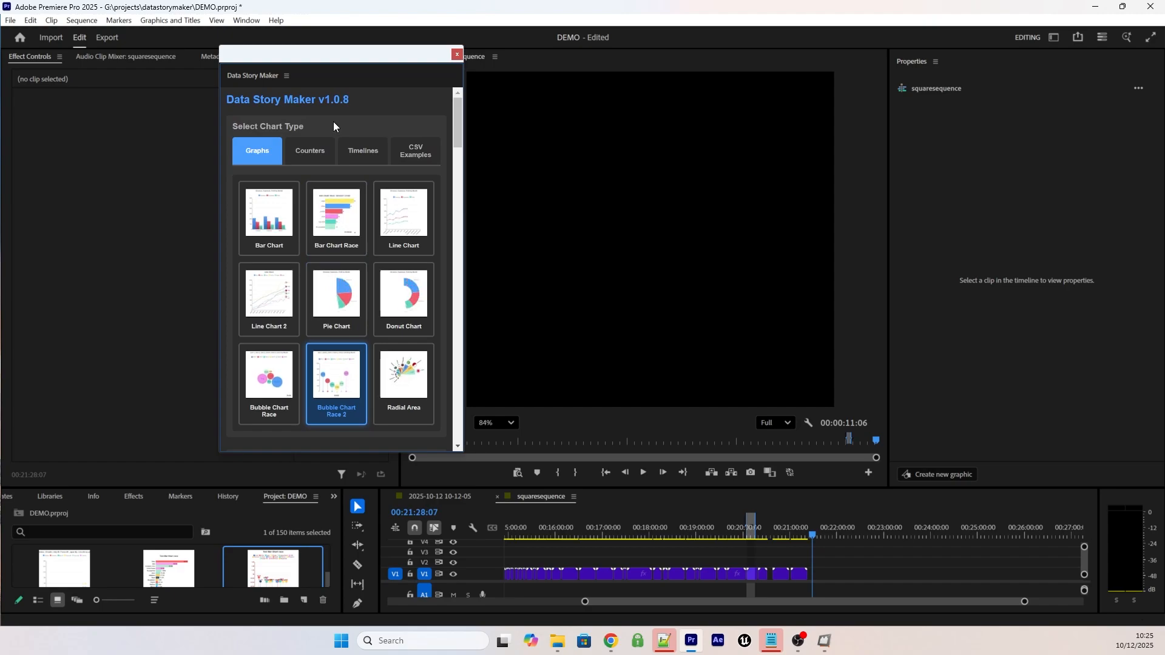